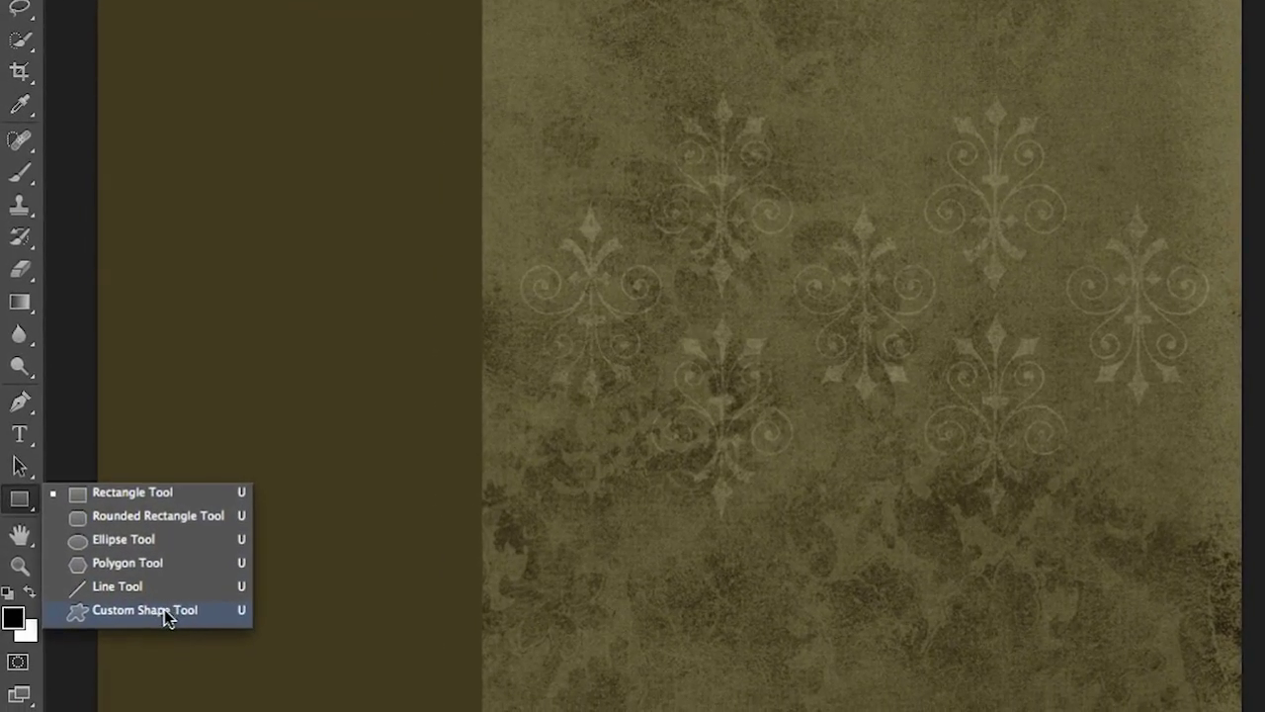
Step: Draw a fleur-de-lis custom shape in Shape mode across the dark left panel
left_click(164, 609)
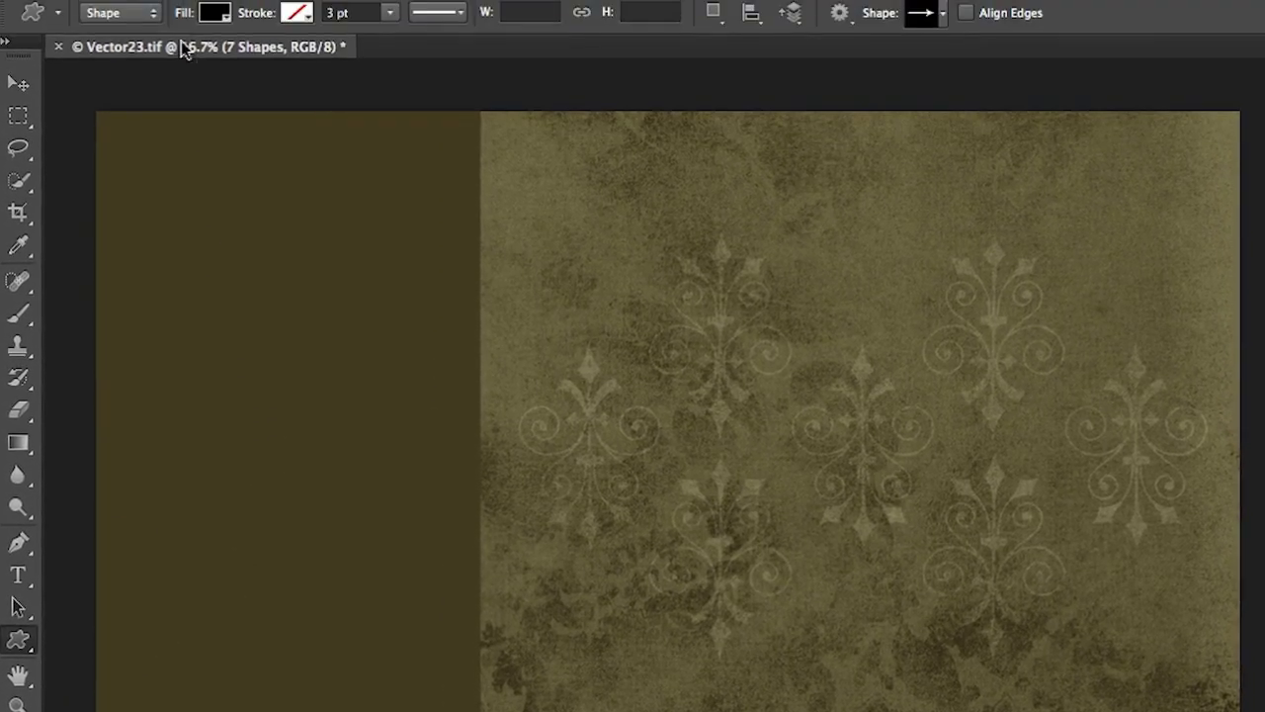
left_click(148, 17)
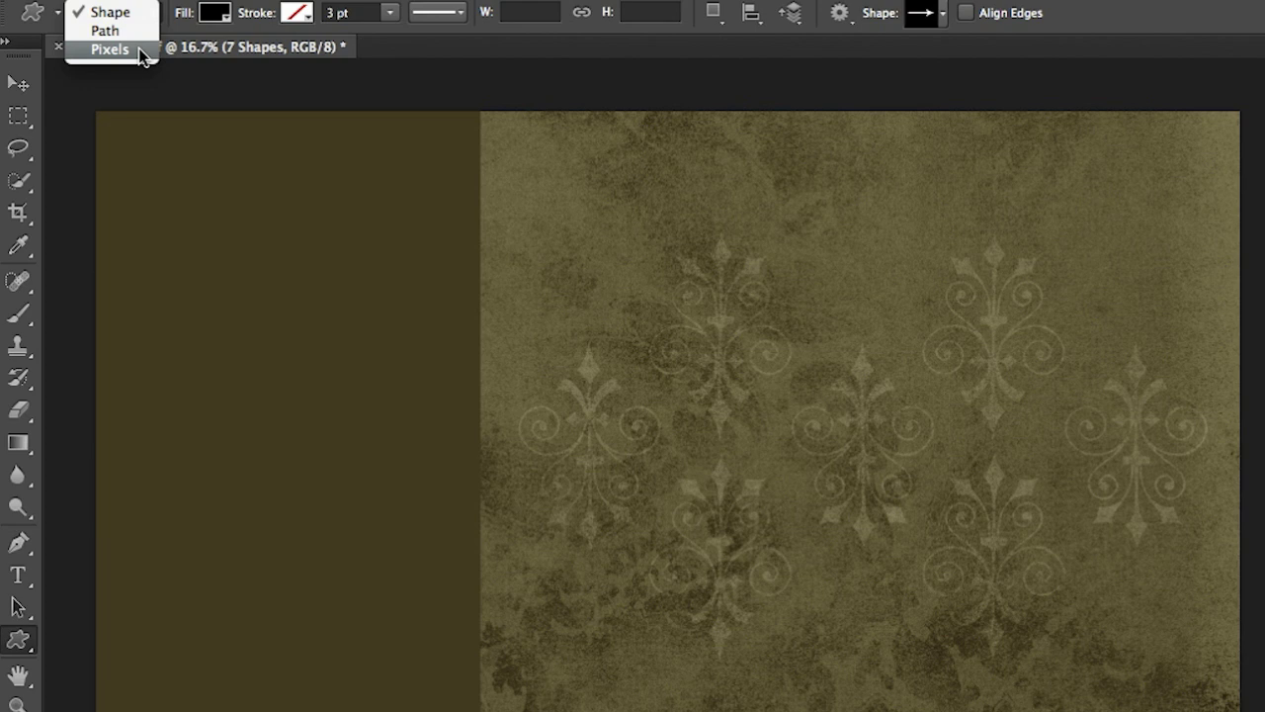
left_click(123, 13)
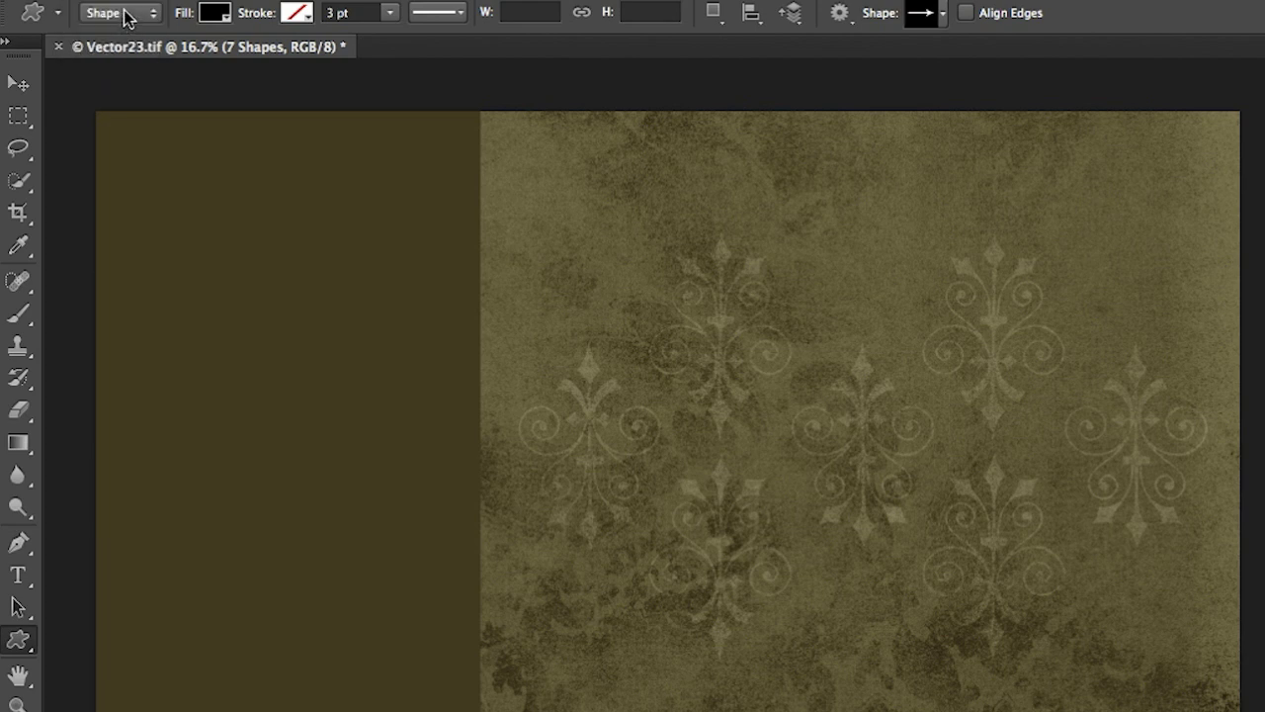
left_click(944, 20)
left_click_drag(1034, 76, 1040, 153)
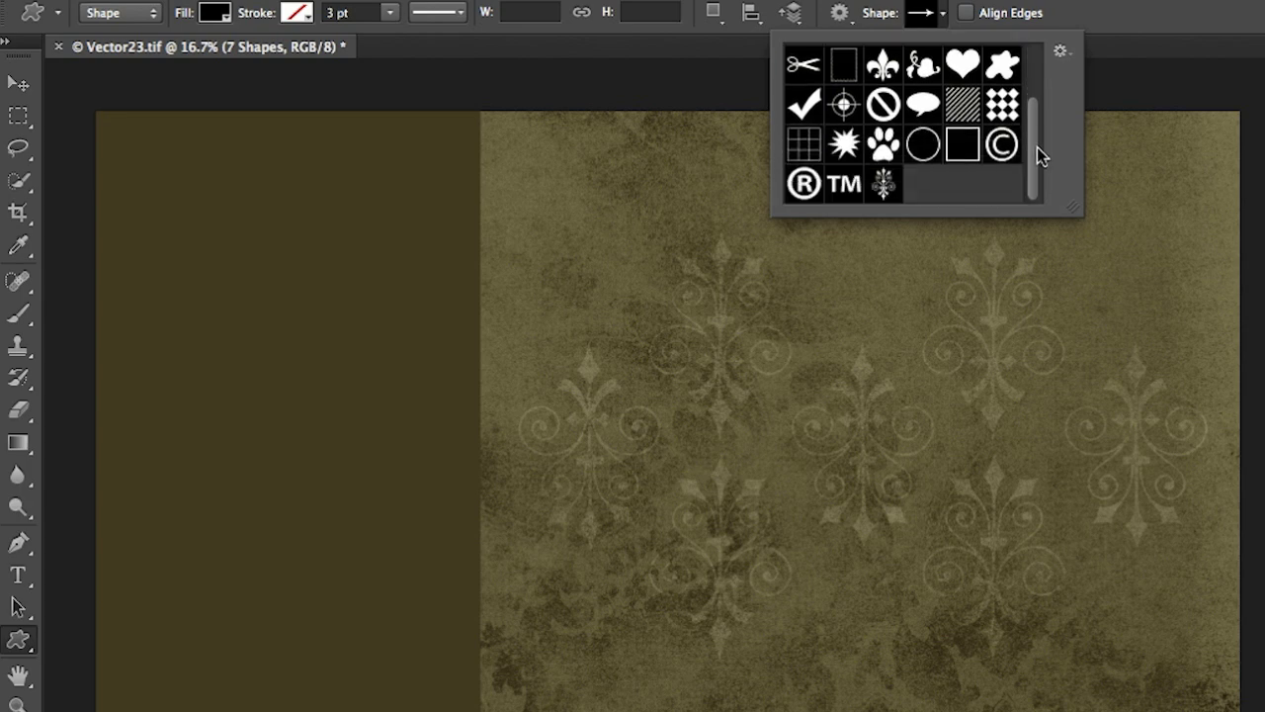
left_click(884, 188)
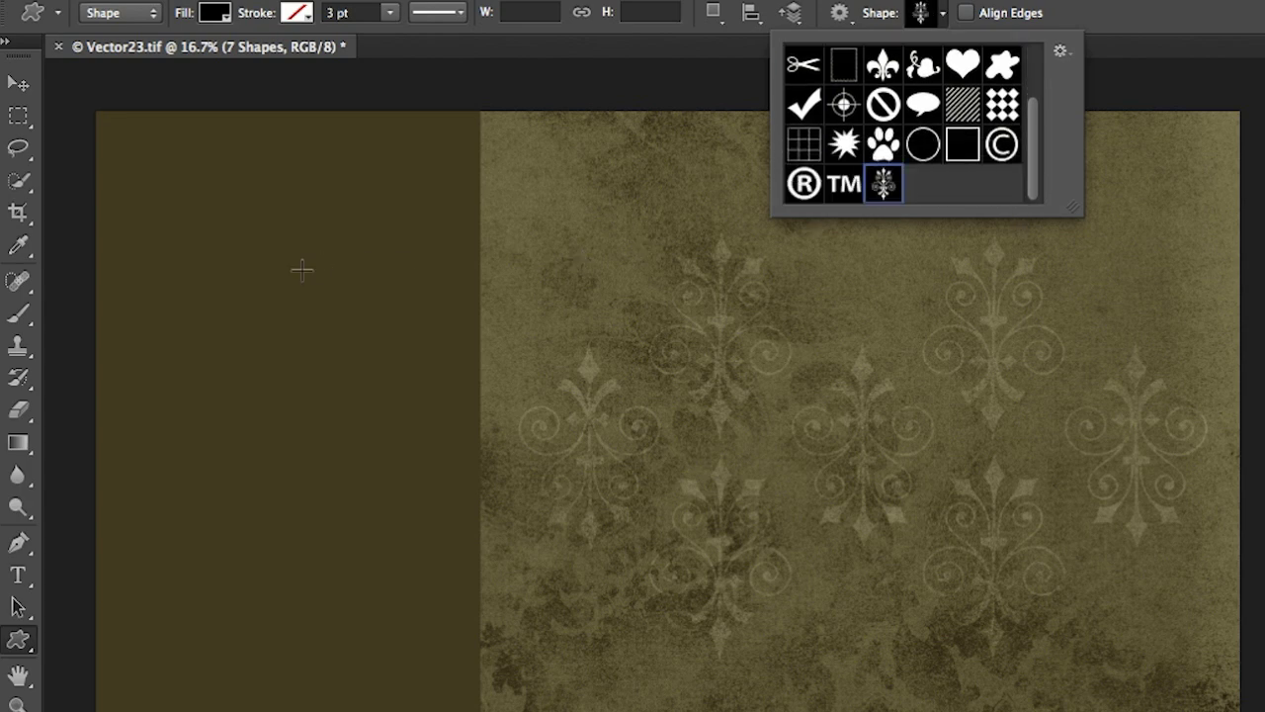
left_click(156, 250)
left_click_drag(156, 249, 424, 643)
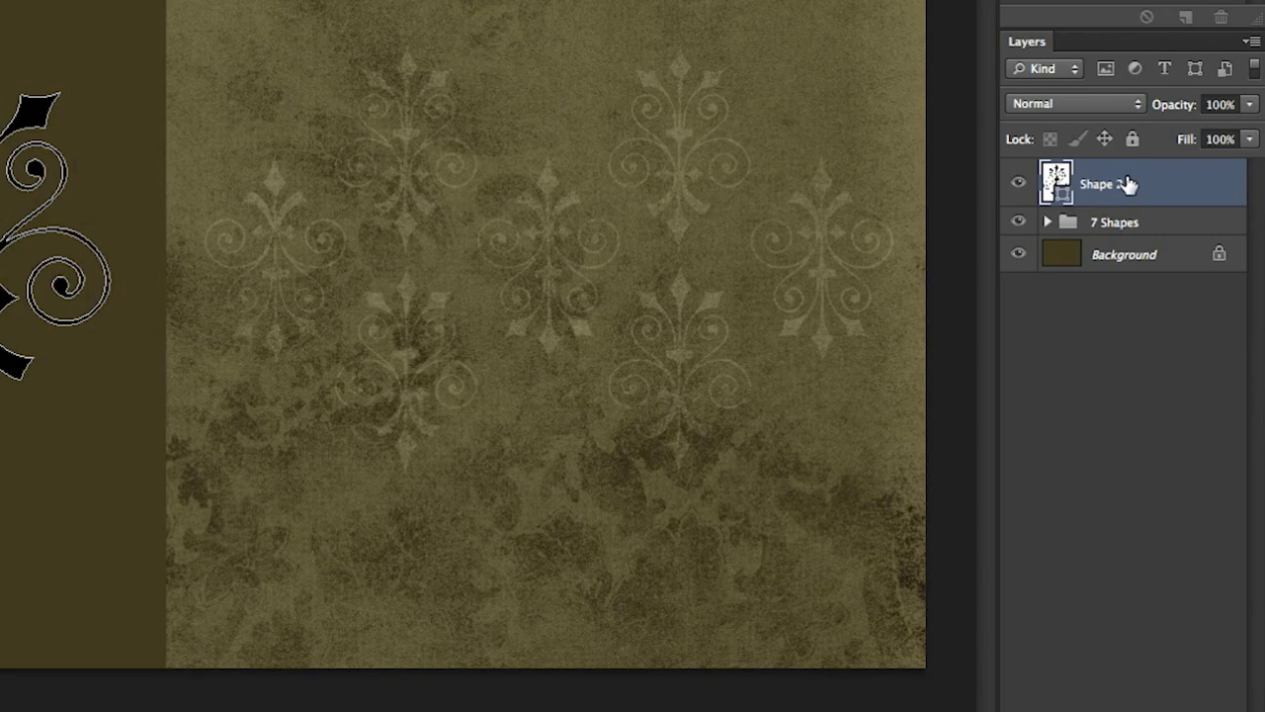
Step: Expand the 7 Shapes group, select its ornament layers in turn, then reselect Shape 2
left_click(1047, 223)
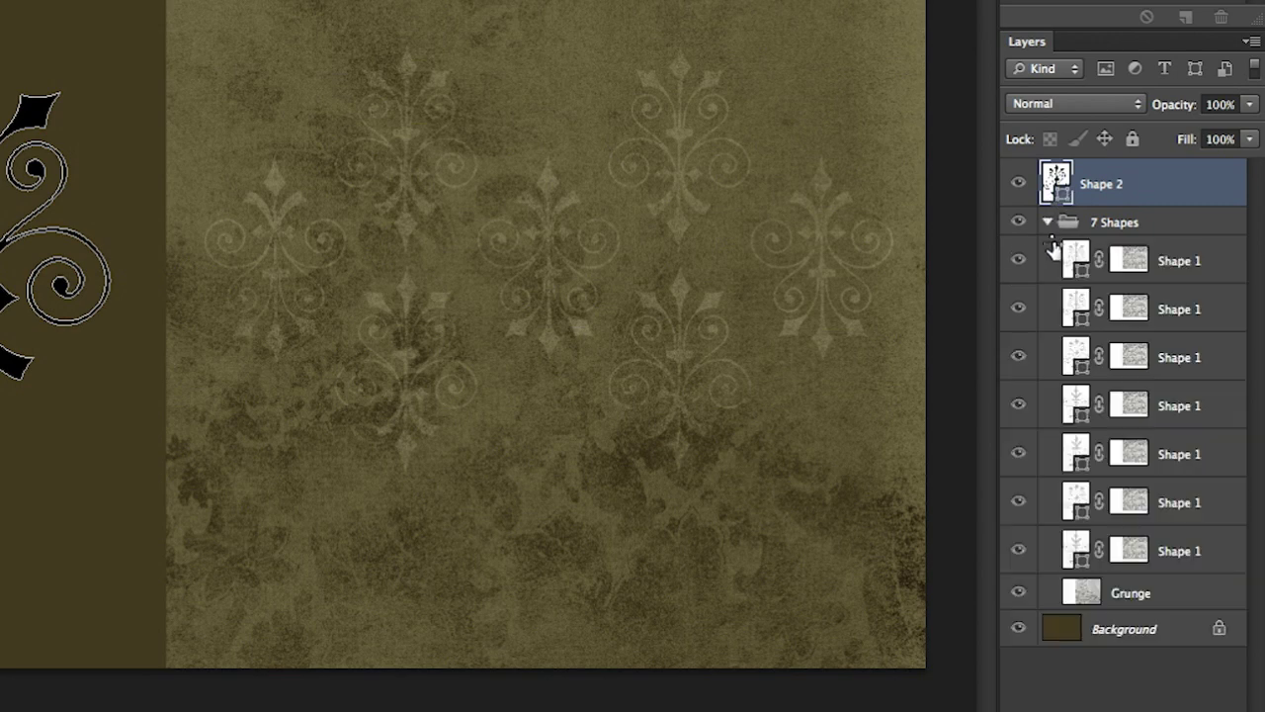
left_click(1072, 260)
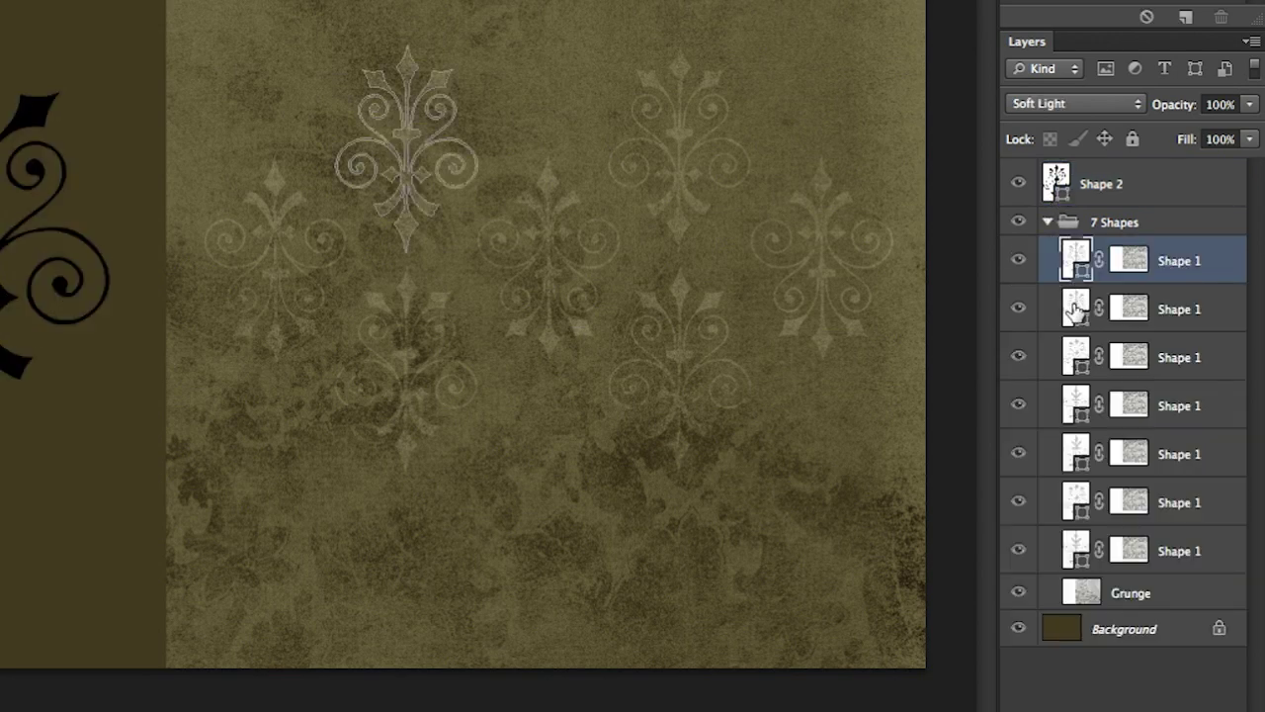
left_click(1077, 309)
left_click(1078, 358)
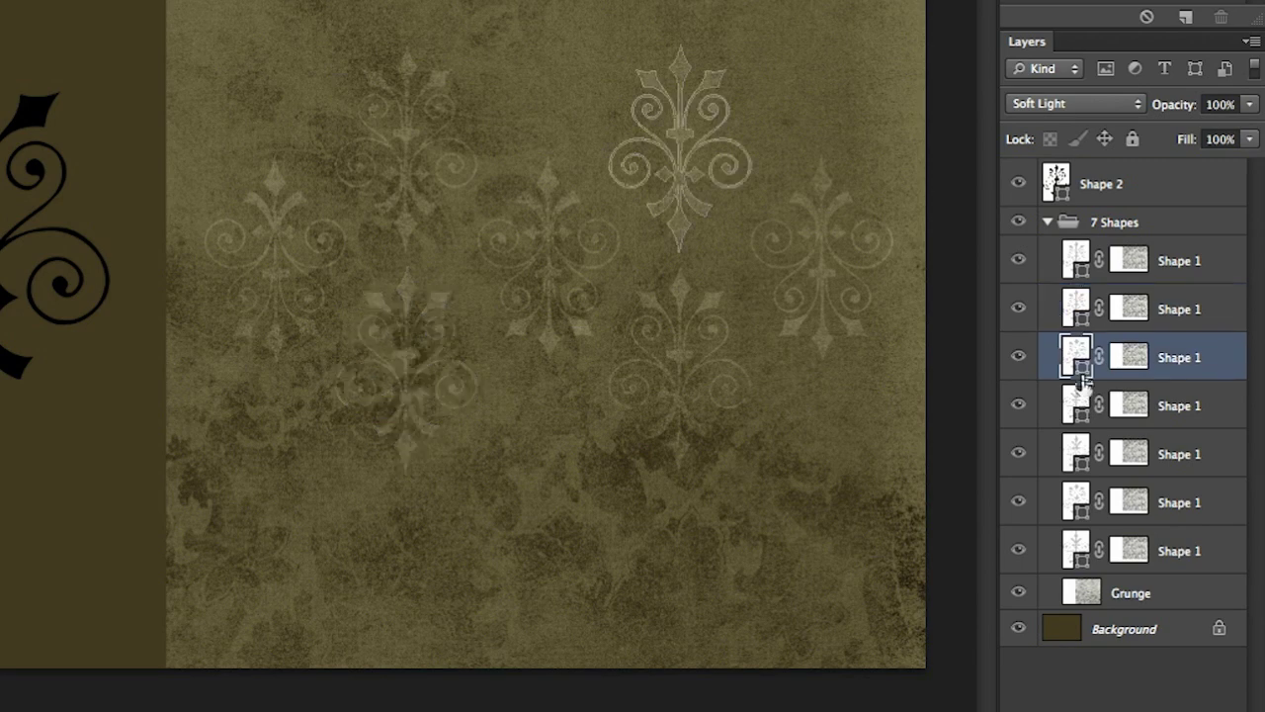
left_click(1076, 405)
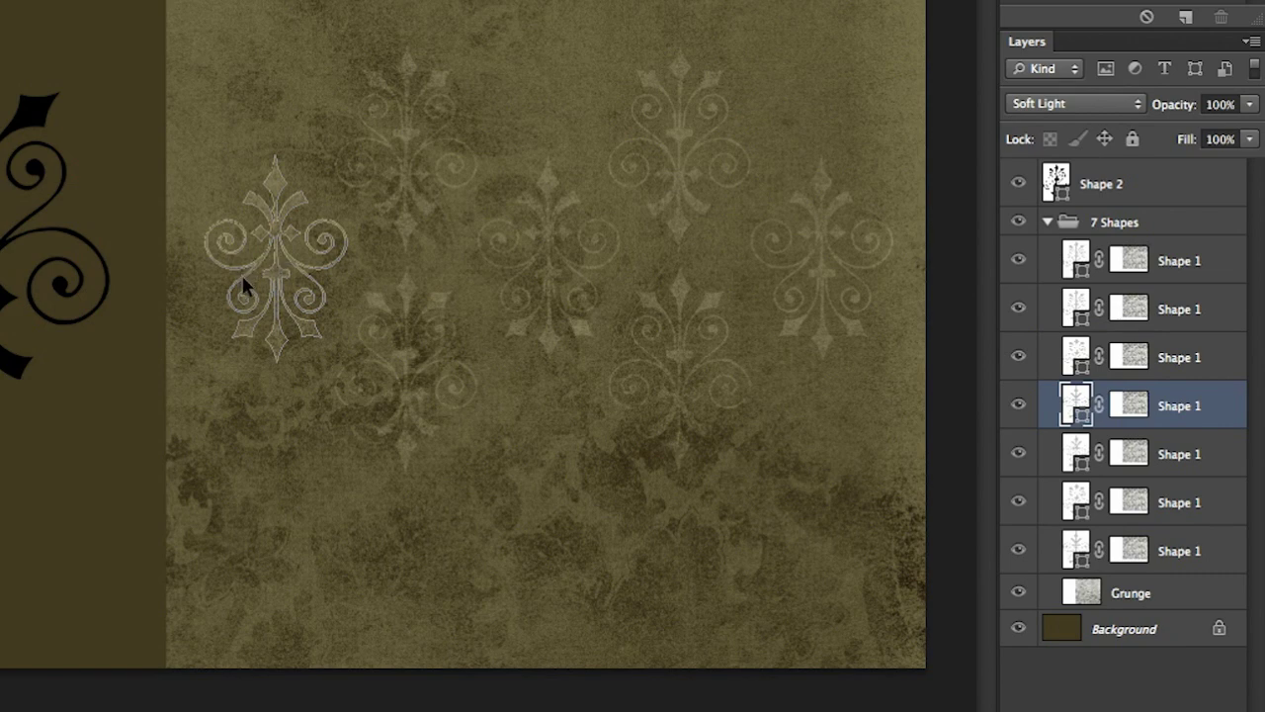
left_click(548, 240)
left_click(678, 136)
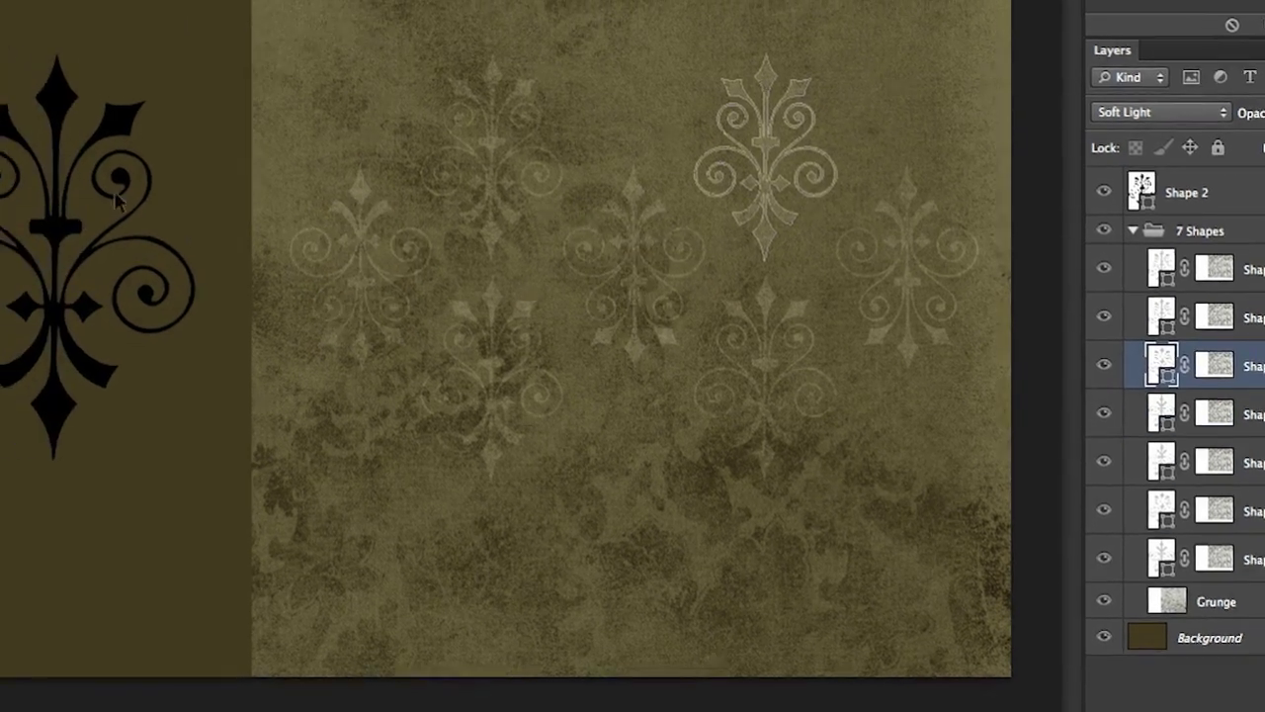
left_click(56, 223)
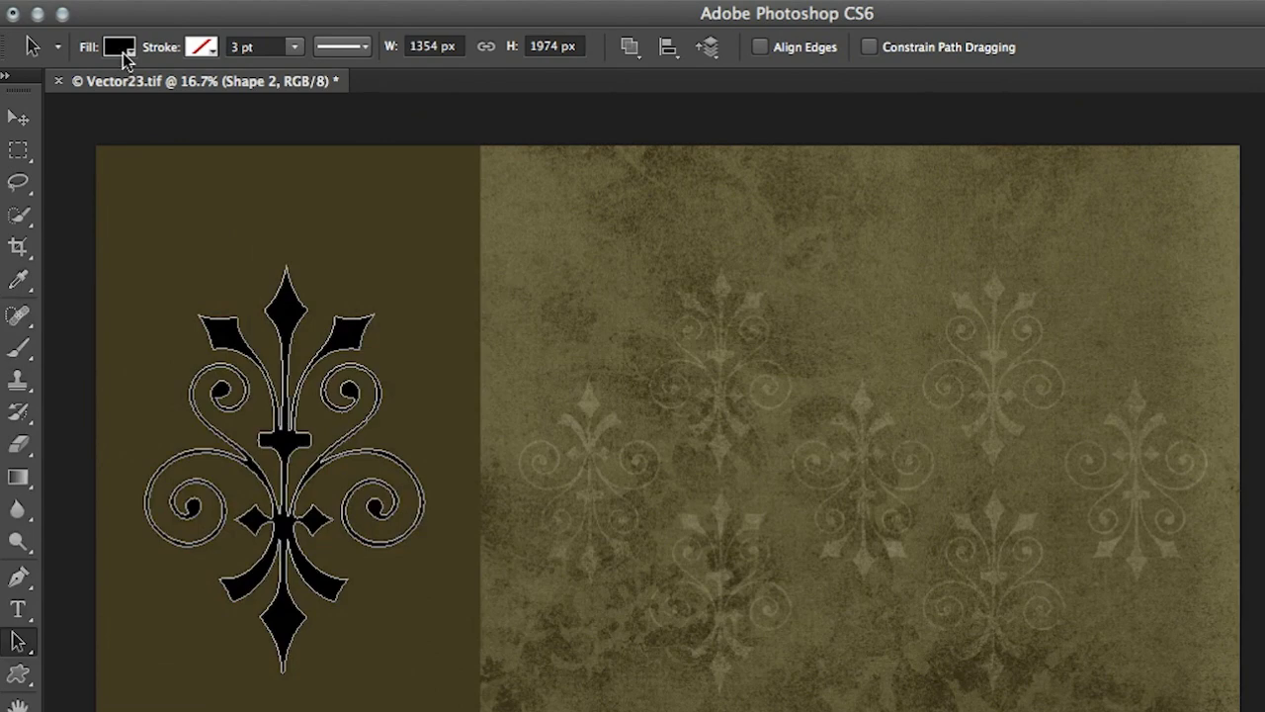
Step: Preview green, light blue and dark green swatches, a gradient and a pattern, then return to solid black
left_click(126, 55)
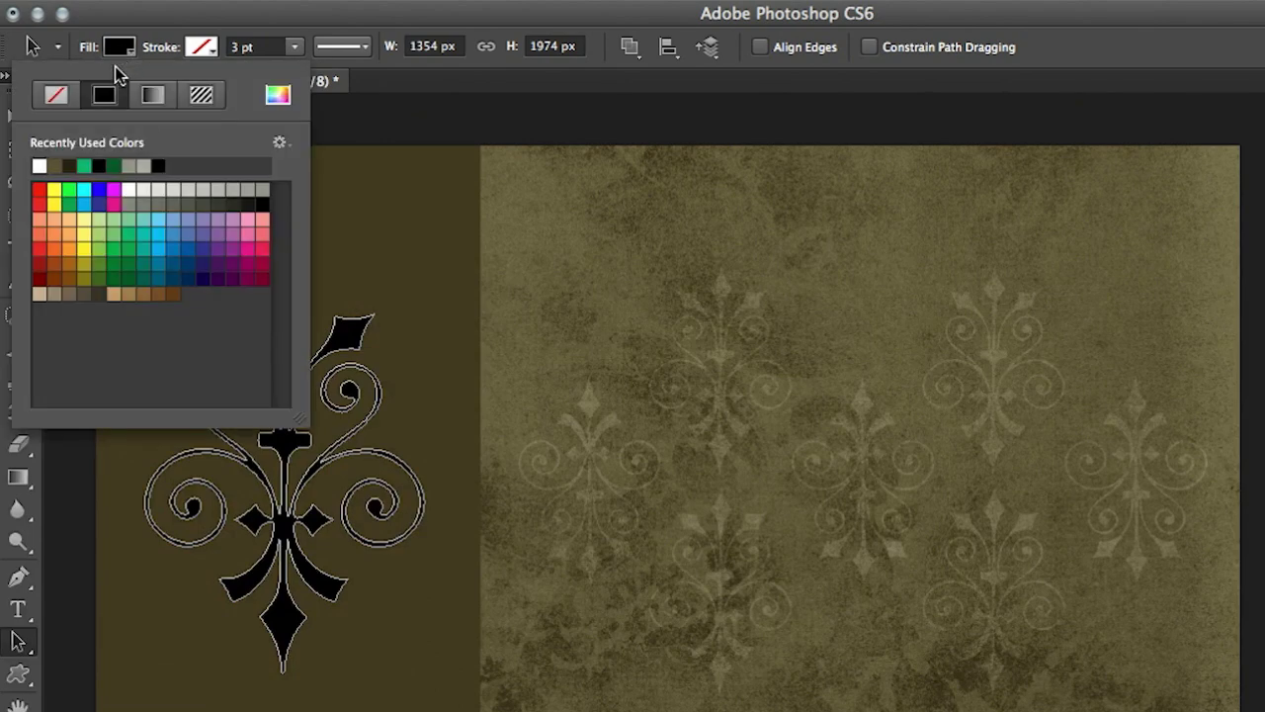
left_click(105, 243)
left_click(154, 247)
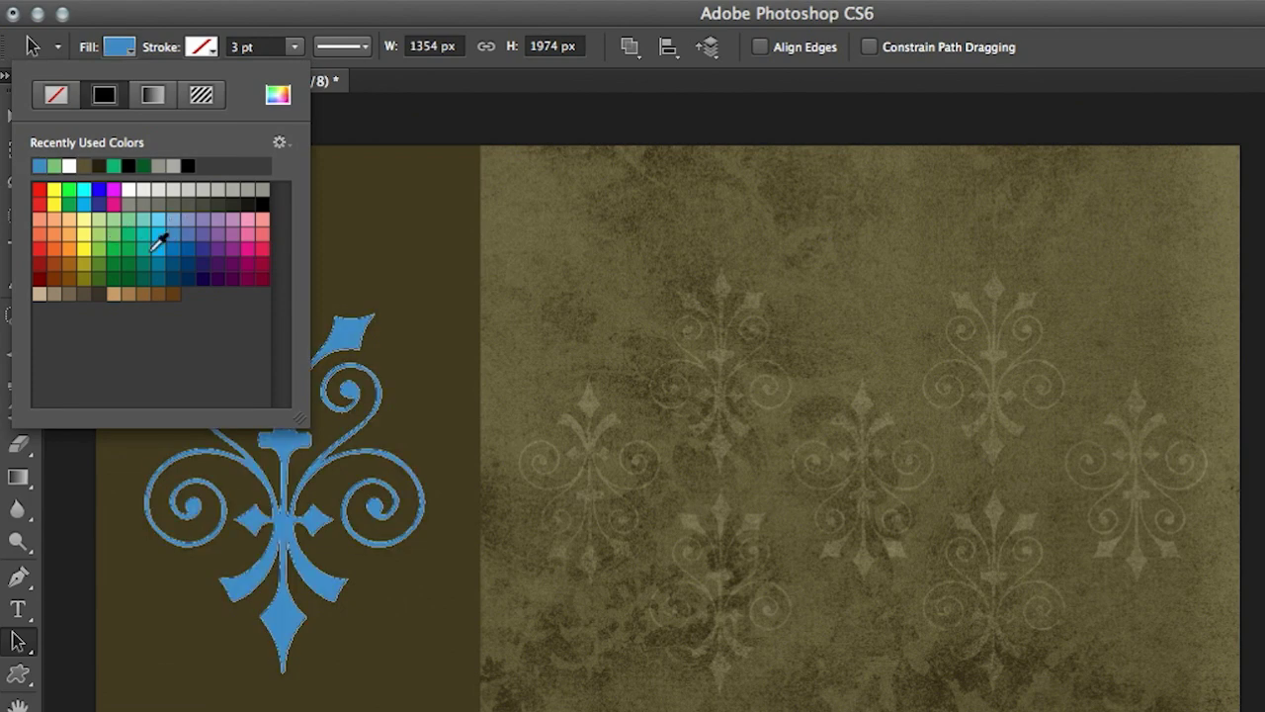
left_click(126, 277)
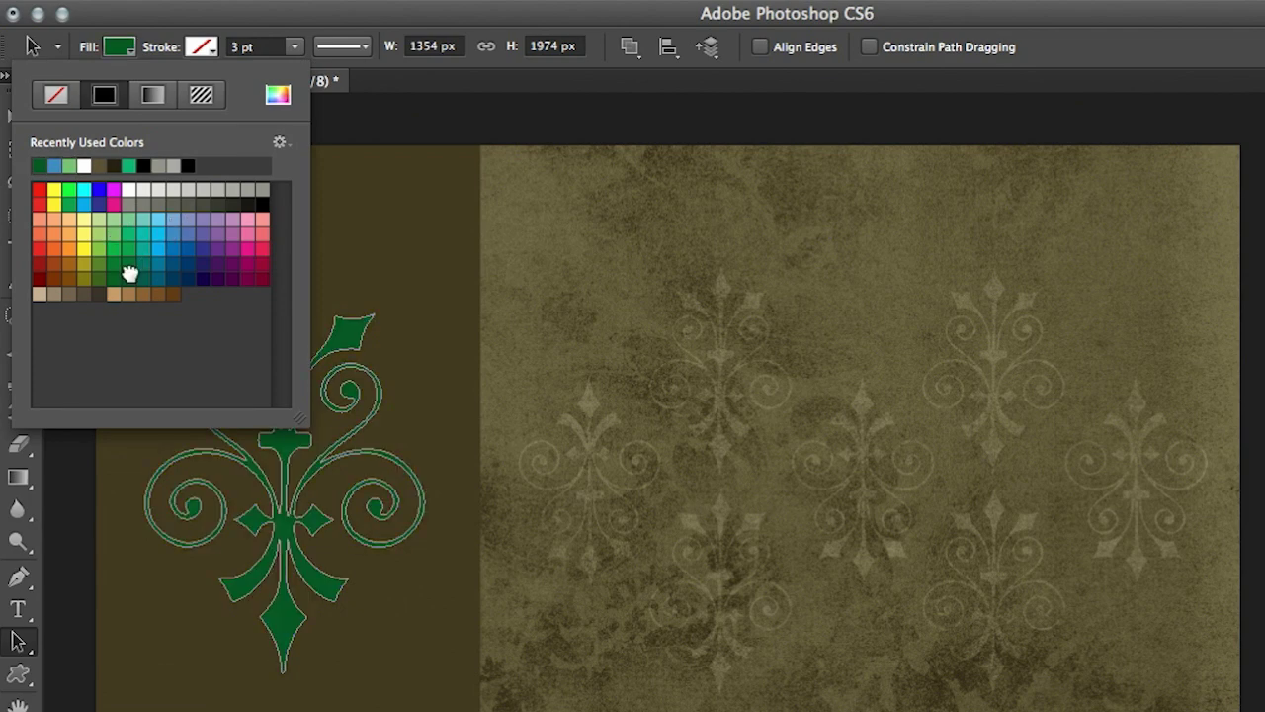
left_click(152, 99)
left_click(201, 97)
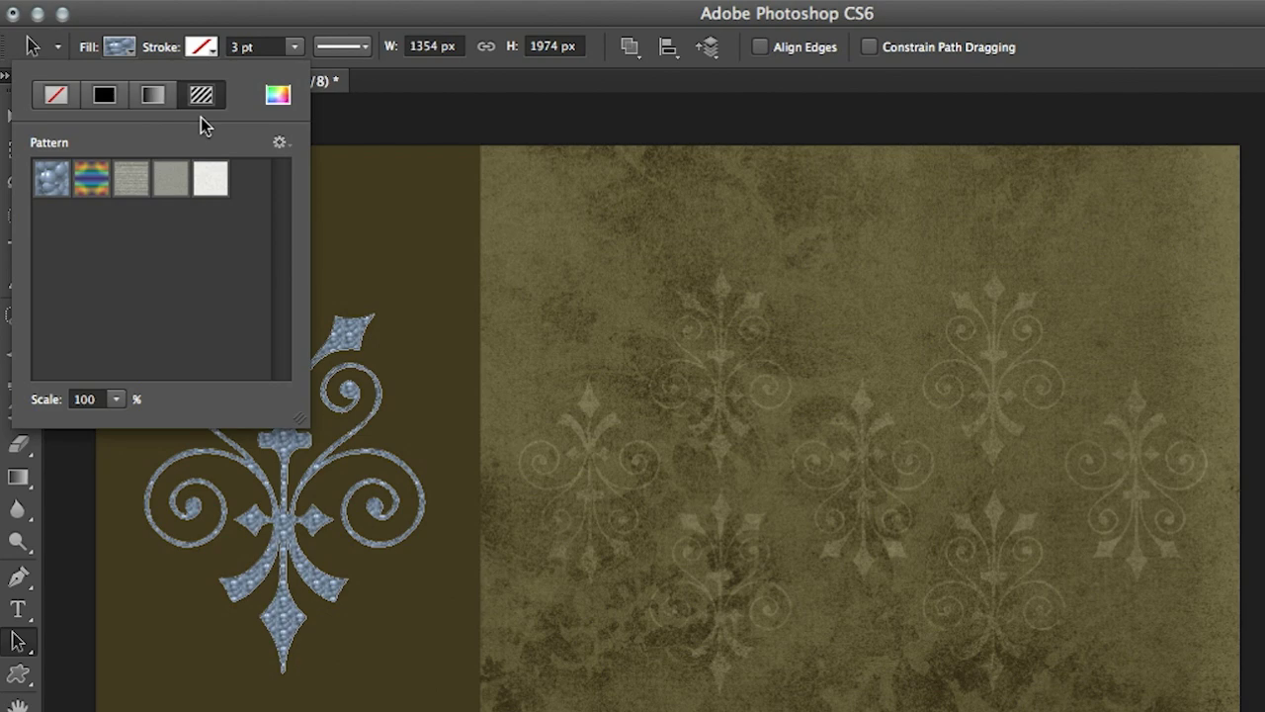
left_click(105, 97)
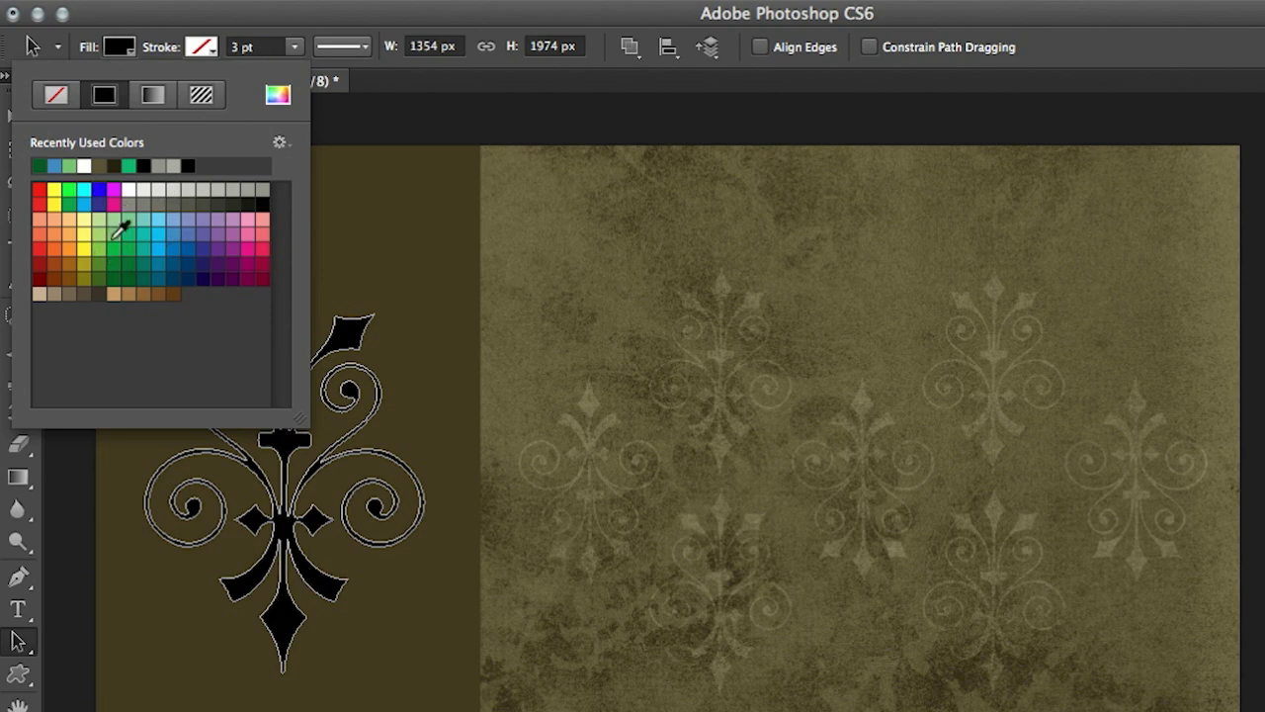
Step: Sample olive-brown 6b6248 from the grunge background in the Color Picker as the fill
left_click(278, 97)
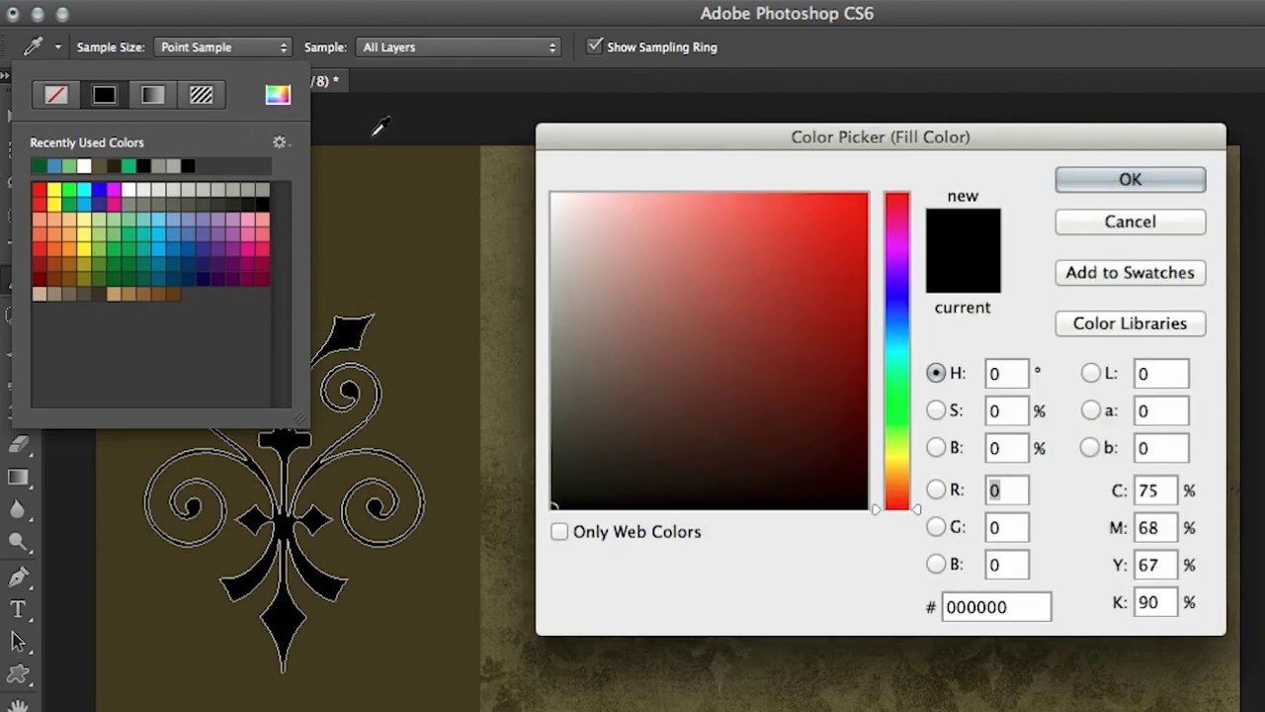
left_click_drag(758, 264, 834, 254)
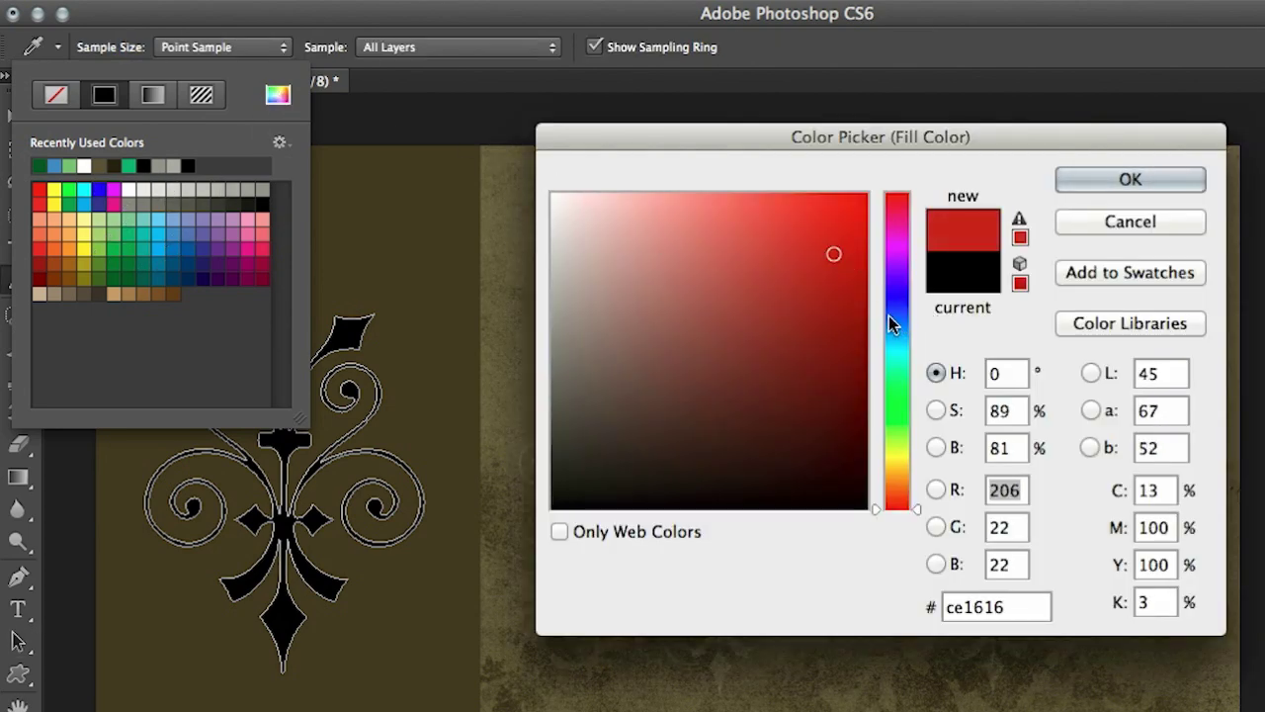
left_click(894, 297)
left_click(839, 307)
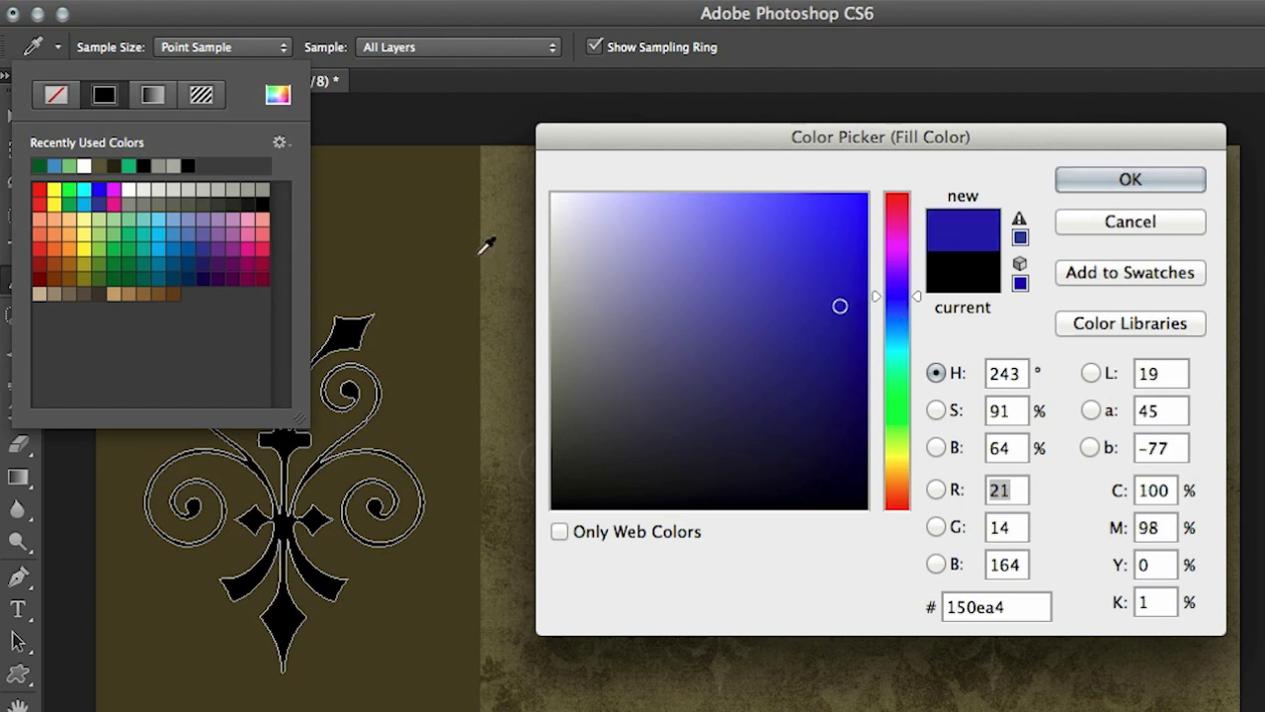
left_click(441, 245)
left_click(515, 247)
left_click(512, 237)
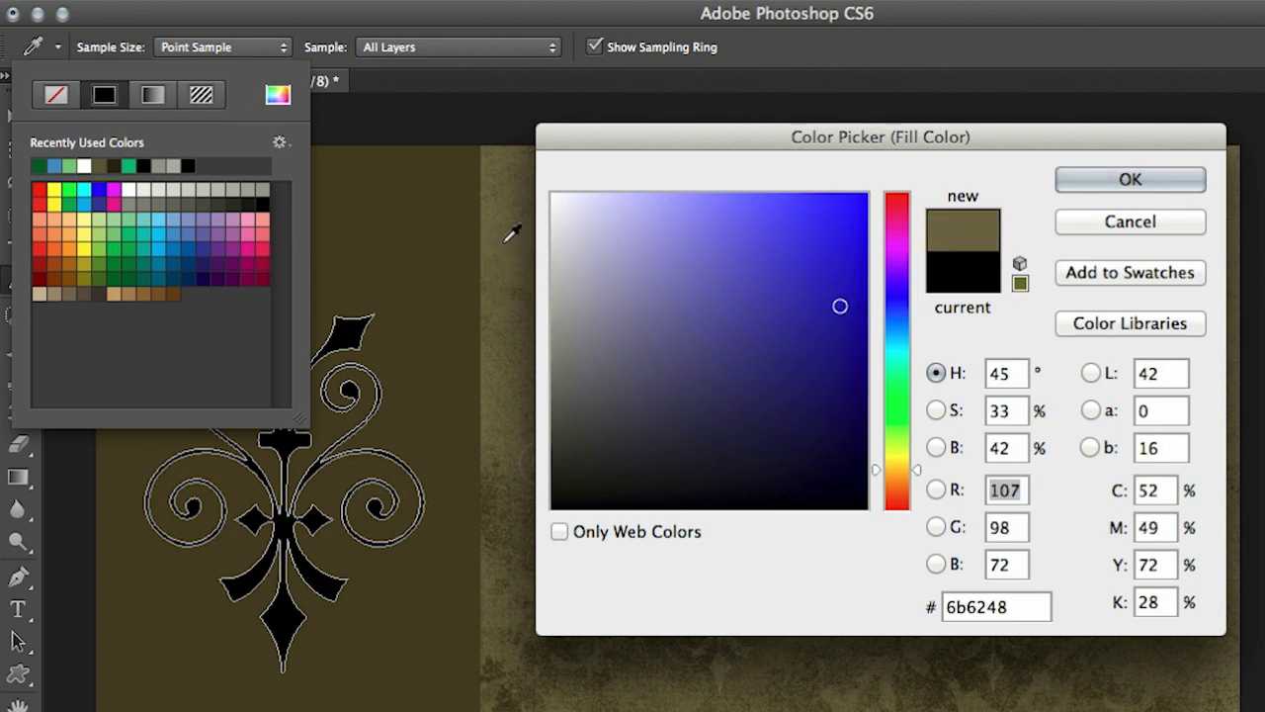
left_click(1117, 178)
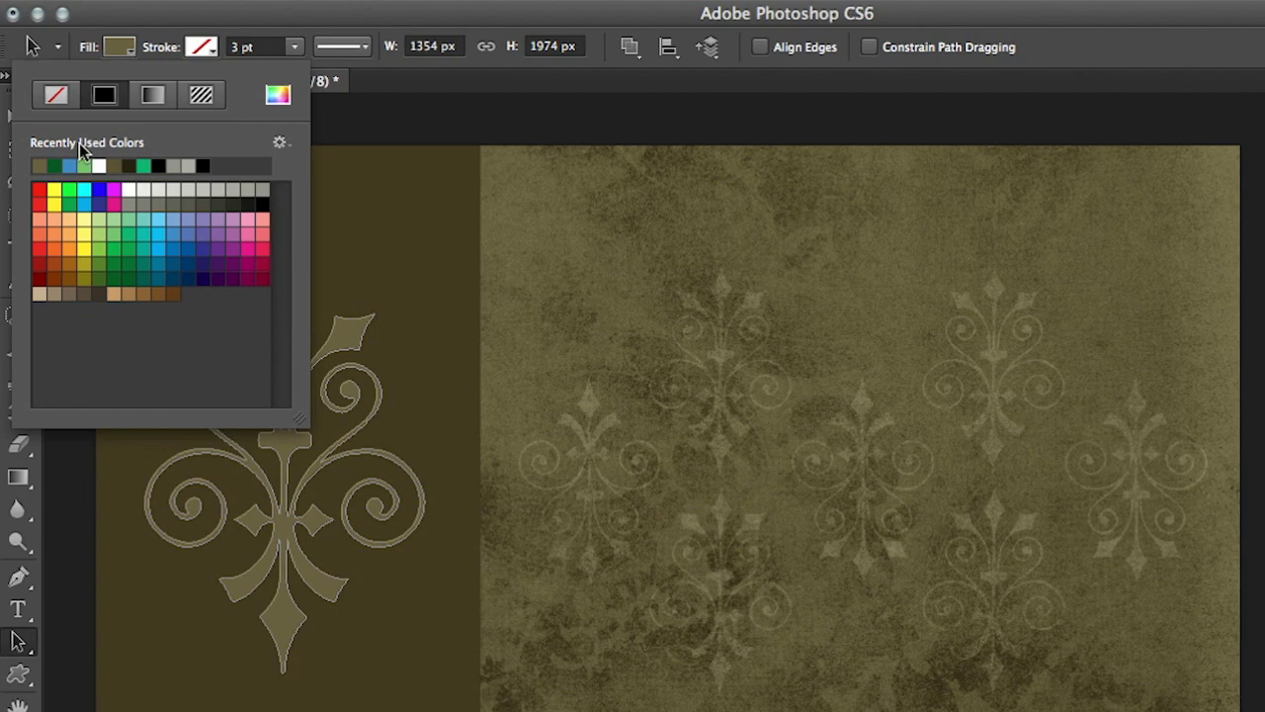
Step: Outline the zoomed-in fleur-de-lis with a solid black stroke about 3.59 pt wide
left_click(204, 48)
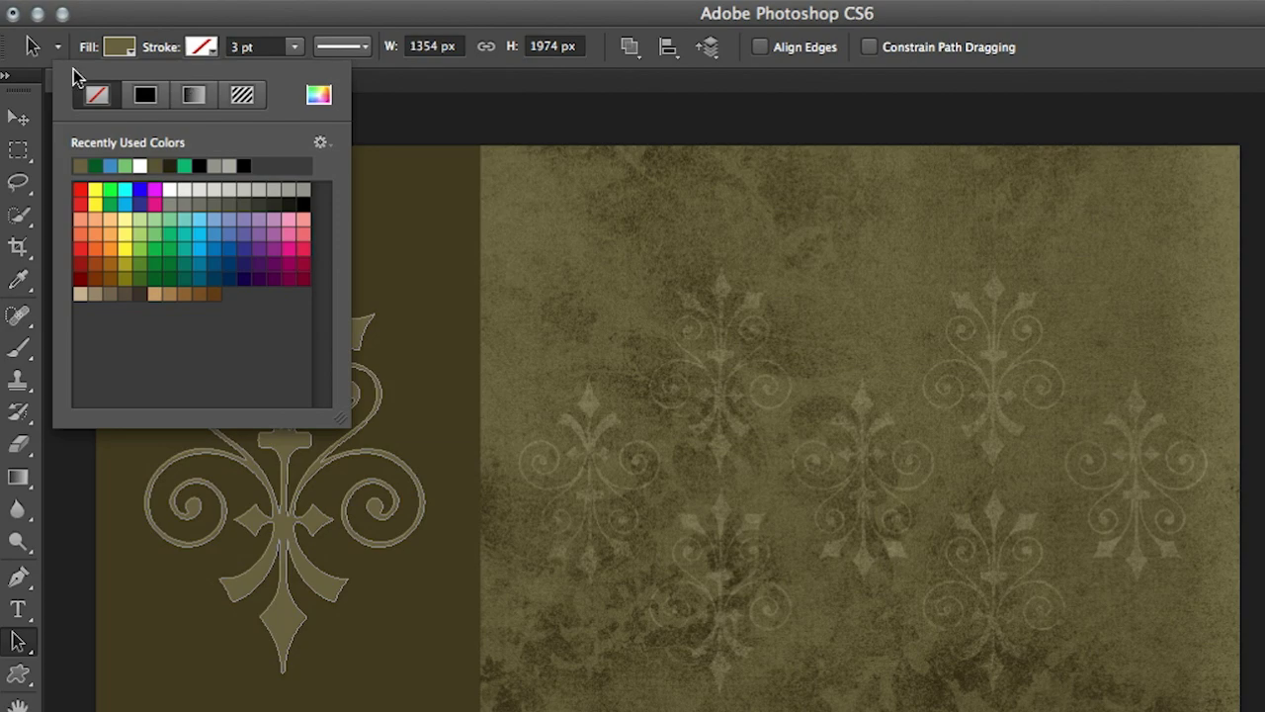
left_click(168, 42)
key("super+equal")
key("super+equal")
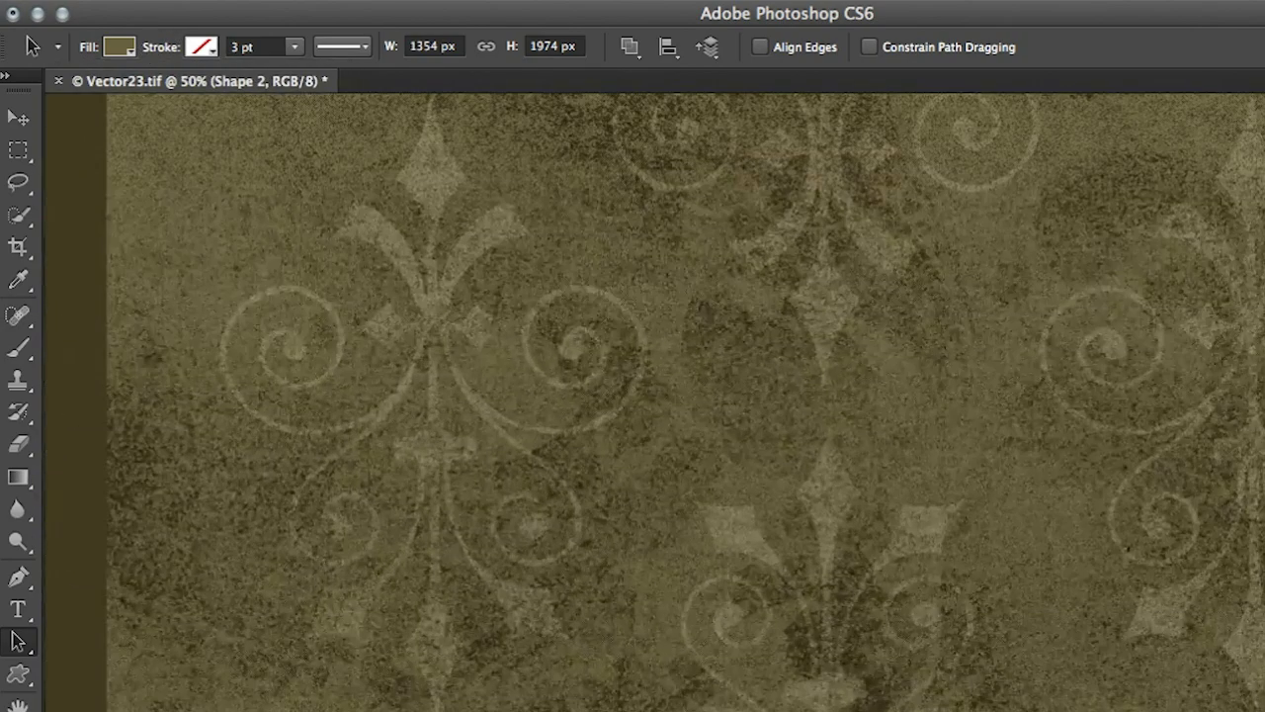
left_click_drag(85, 319, 839, 398)
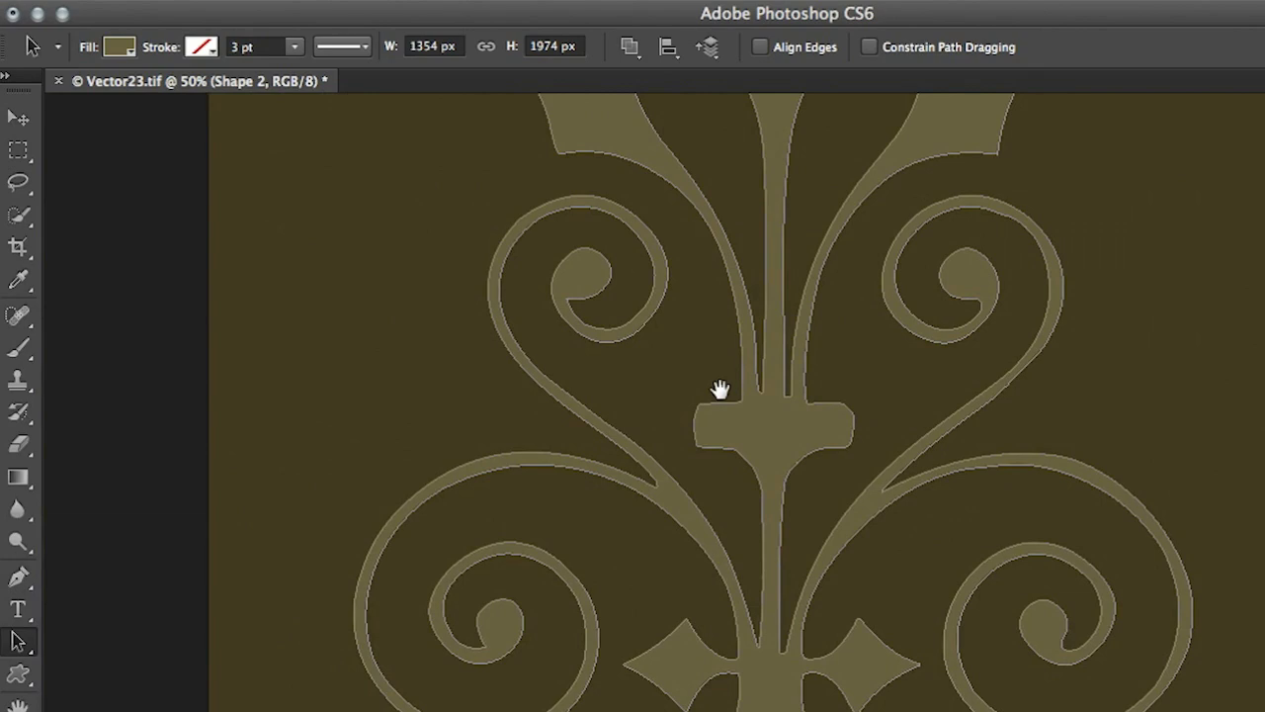
left_click(201, 46)
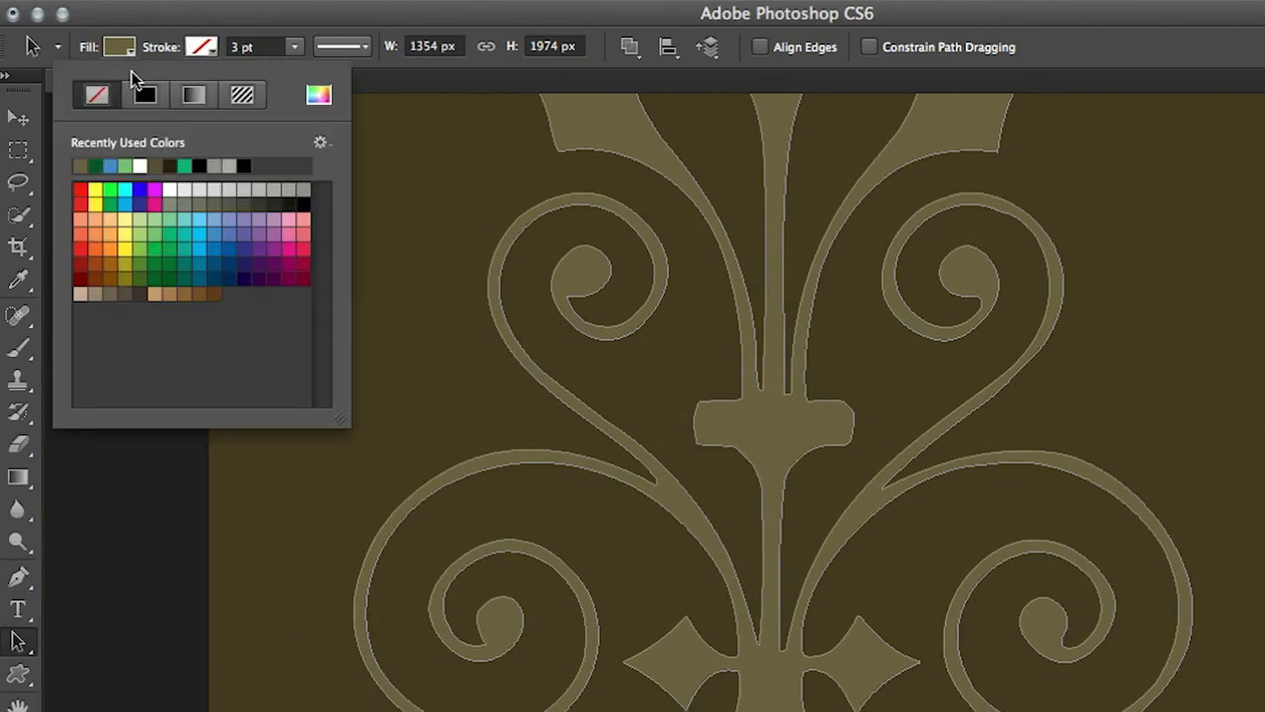
left_click(145, 96)
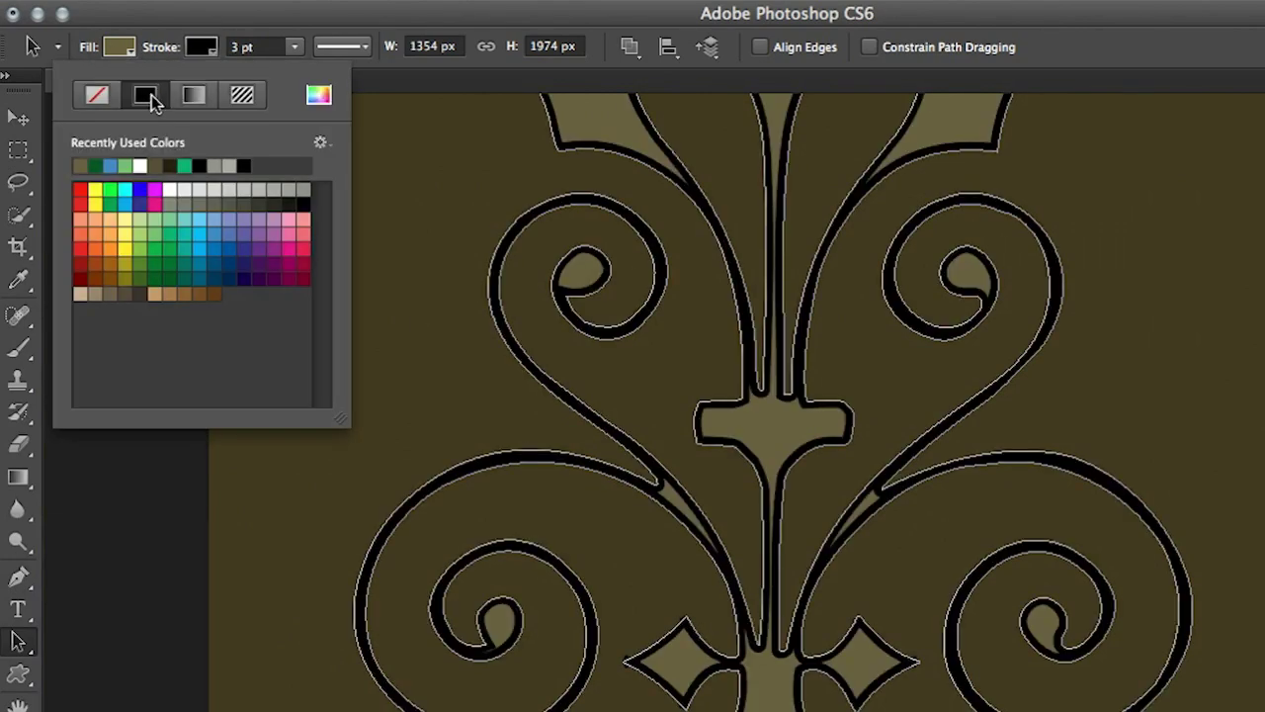
left_click(191, 93)
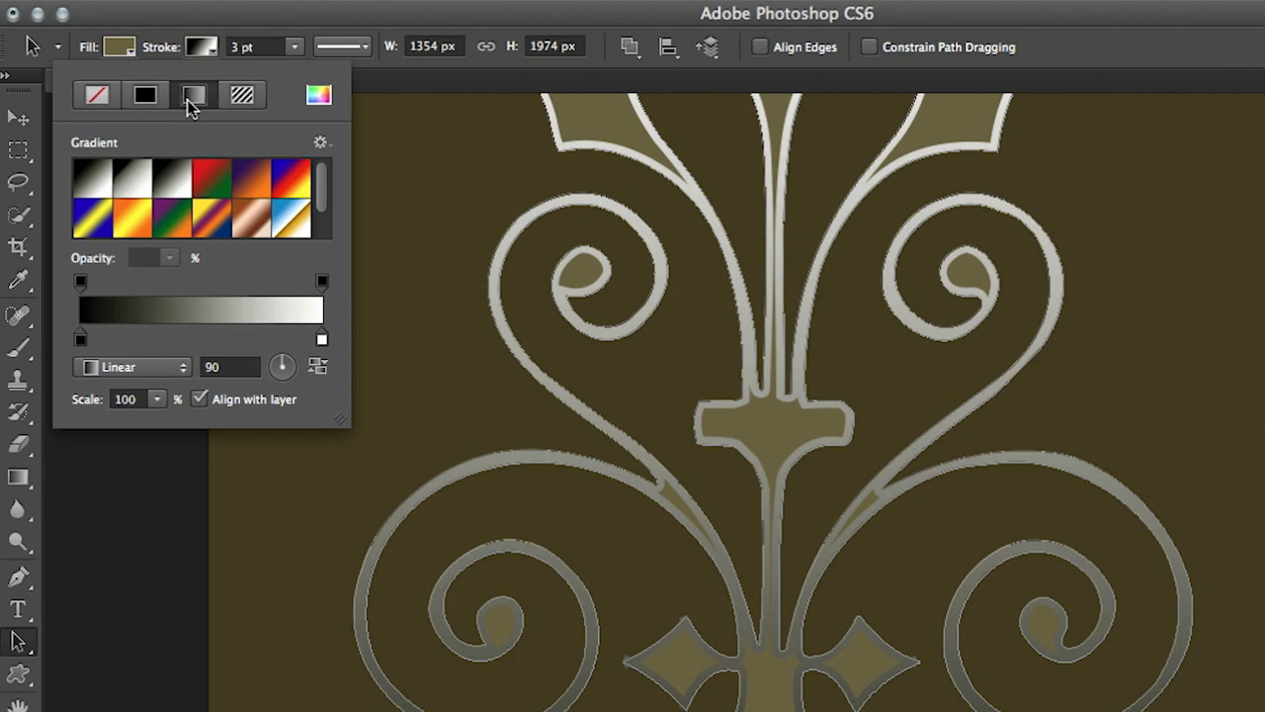
left_click(240, 98)
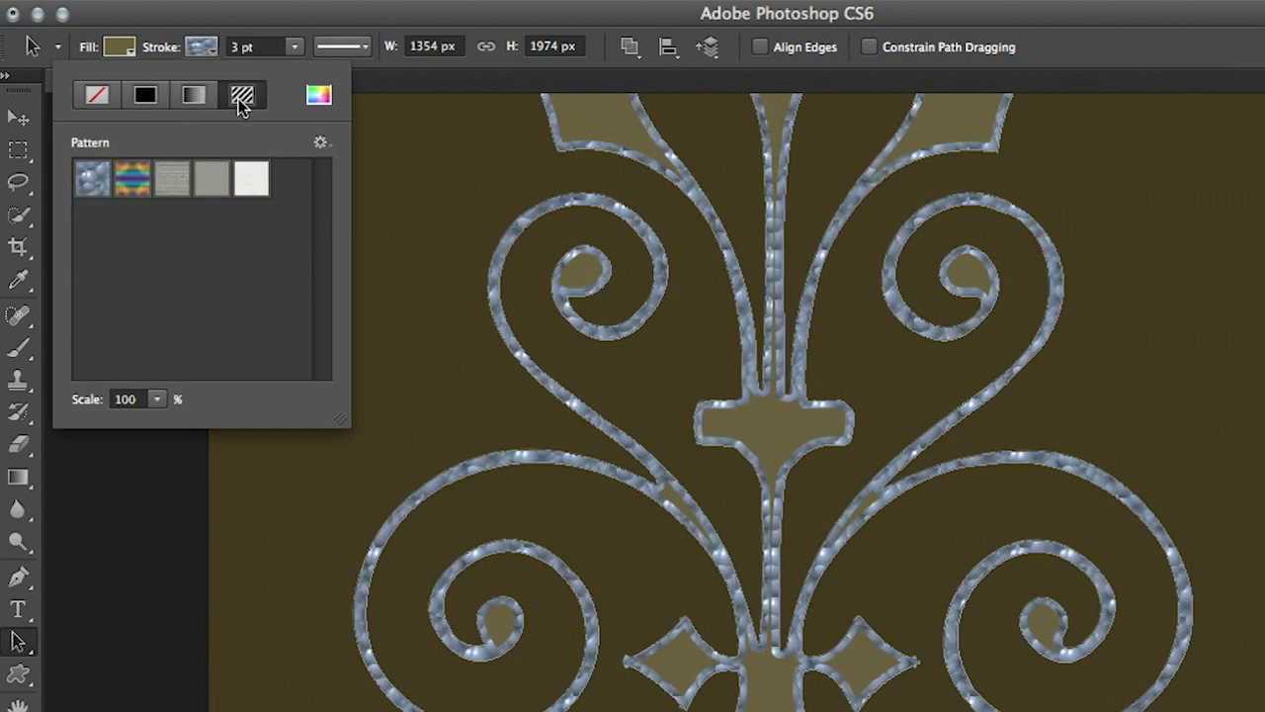
left_click(145, 97)
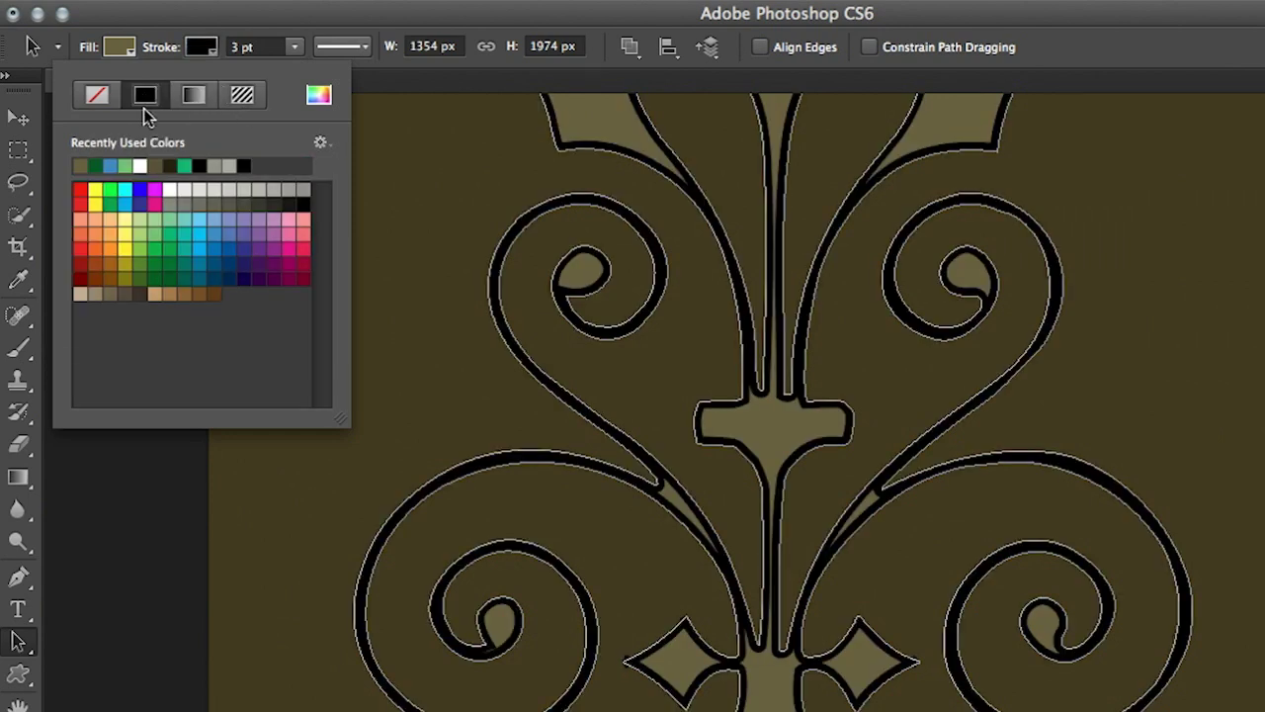
left_click(294, 46)
mouse_move(285, 68)
left_mouse_down()
mouse_move(353, 63)
mouse_move(329, 53)
left_mouse_up()
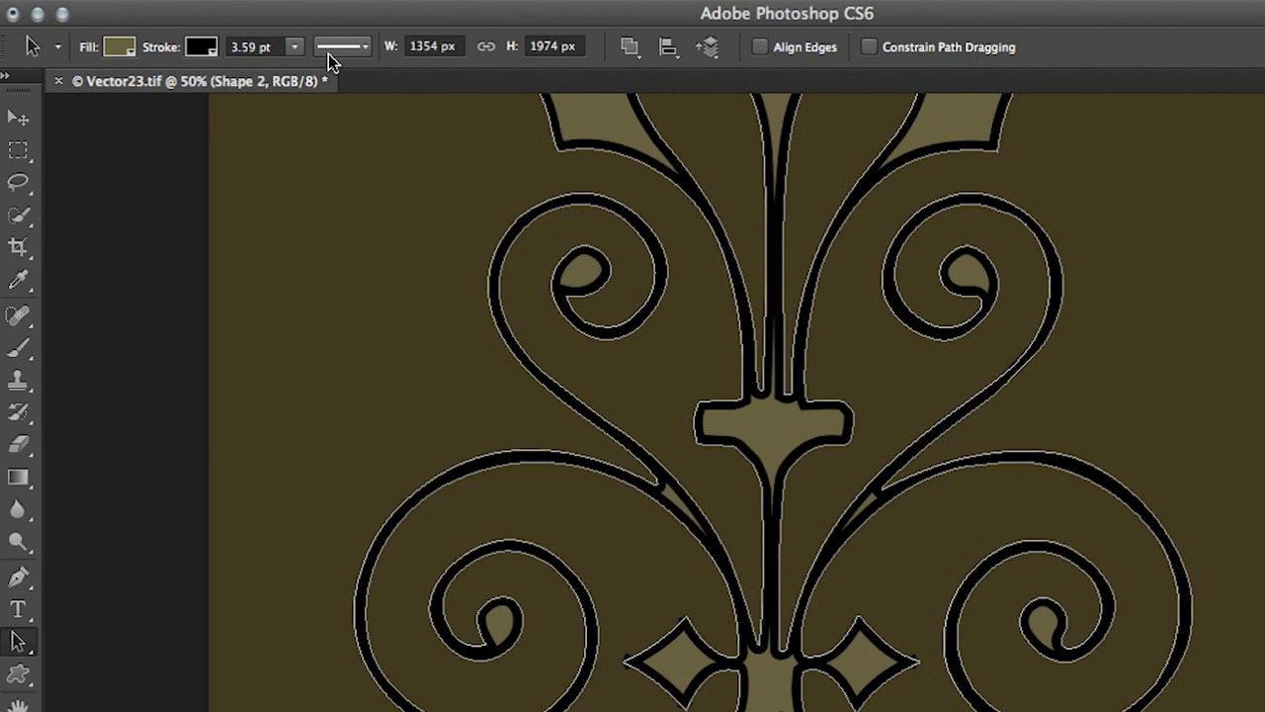
Step: Set the stroke alignment to Outside in the Stroke Options
left_click(364, 49)
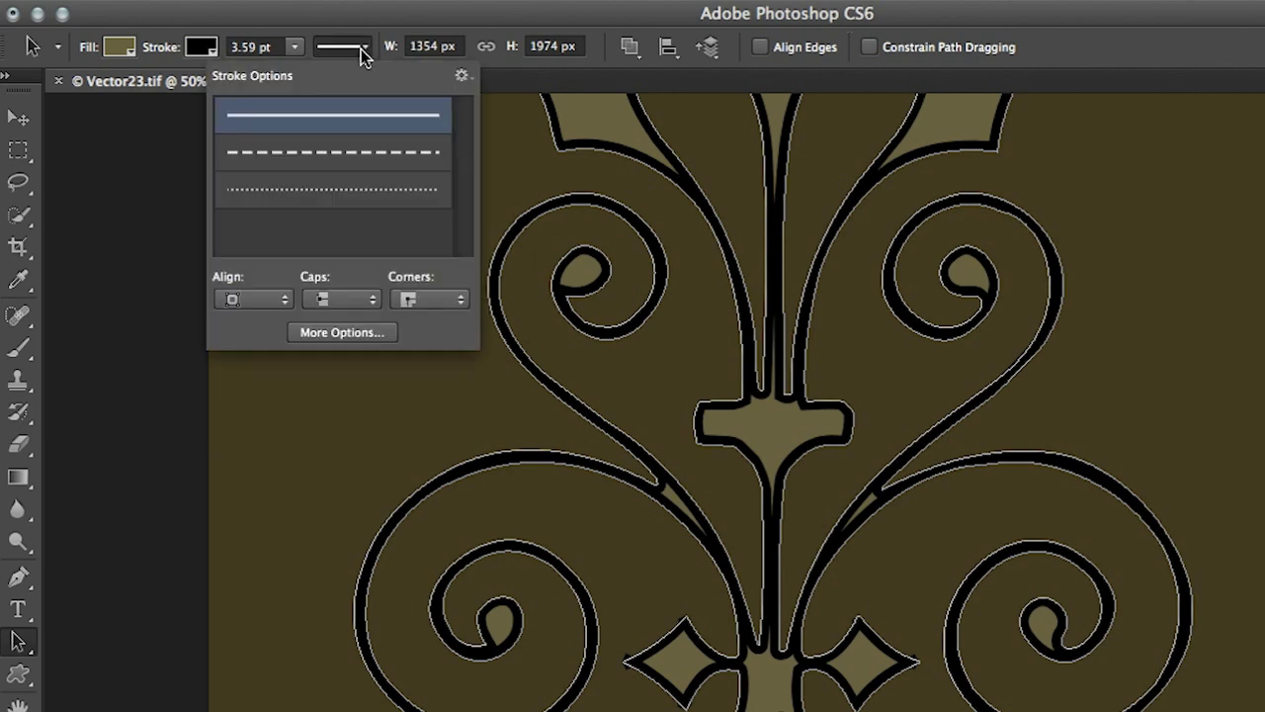
left_click(231, 298)
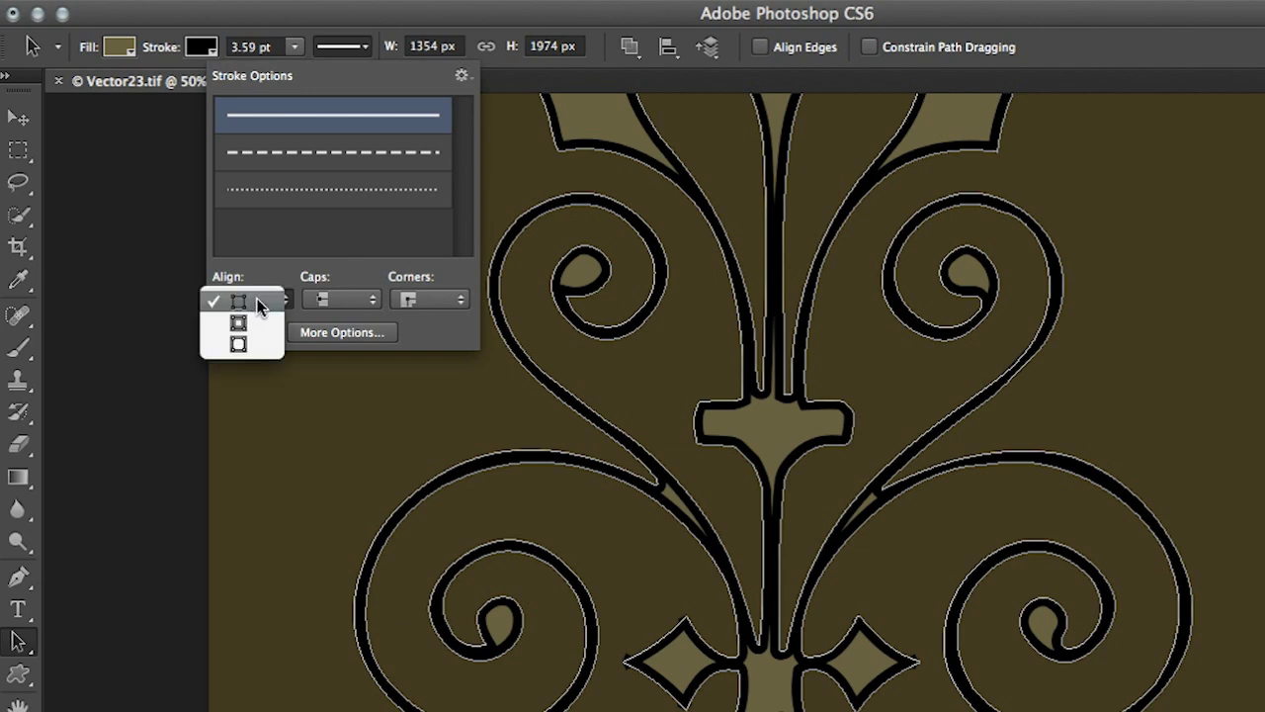
left_click(254, 319)
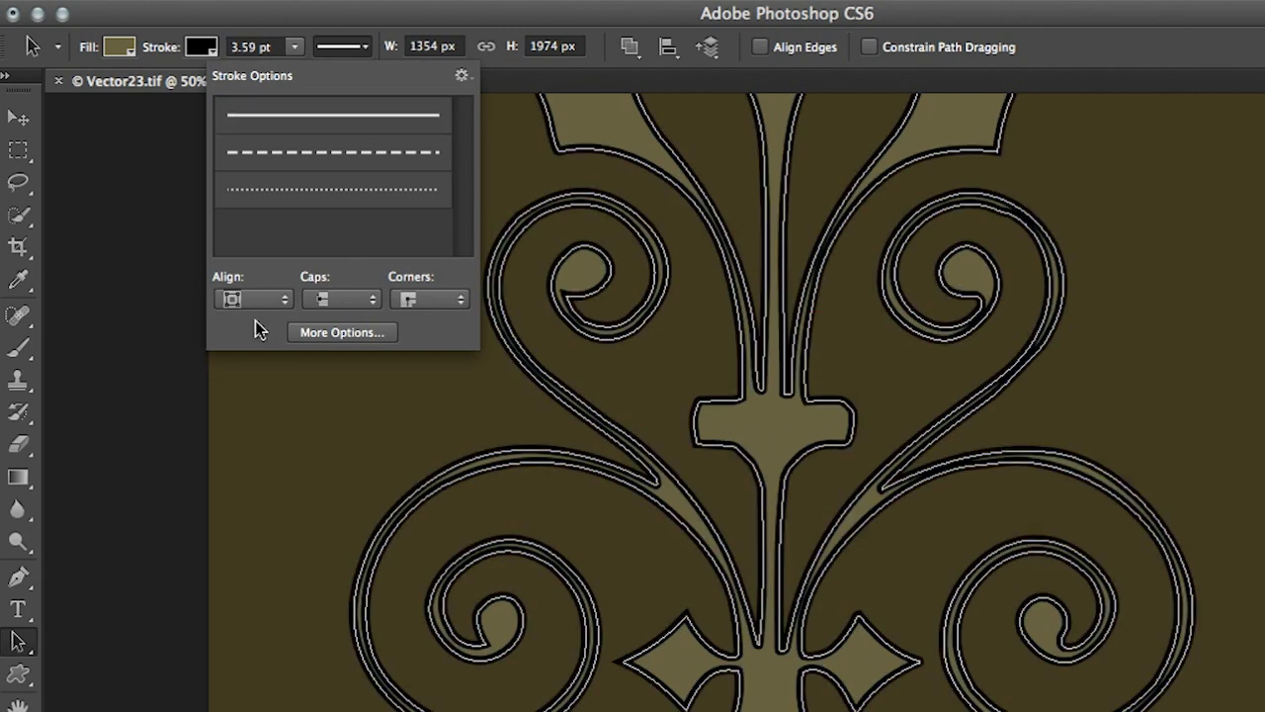
left_click(259, 306)
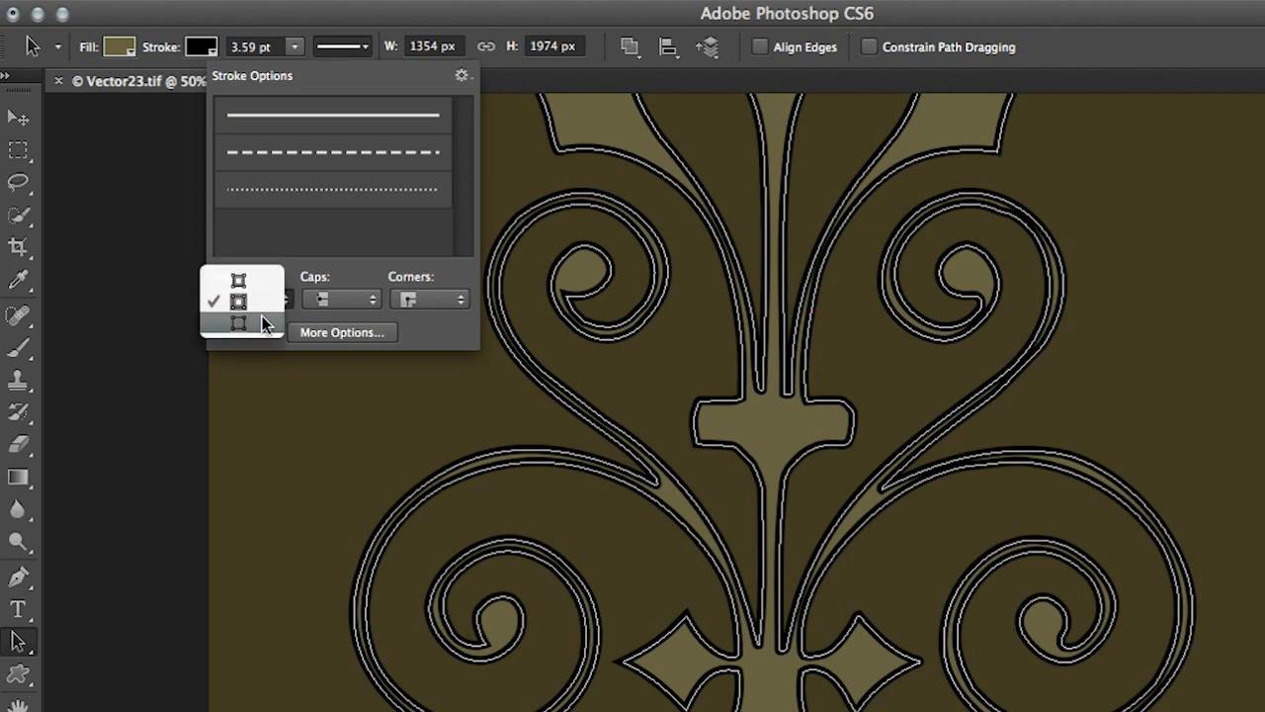
left_click(259, 316)
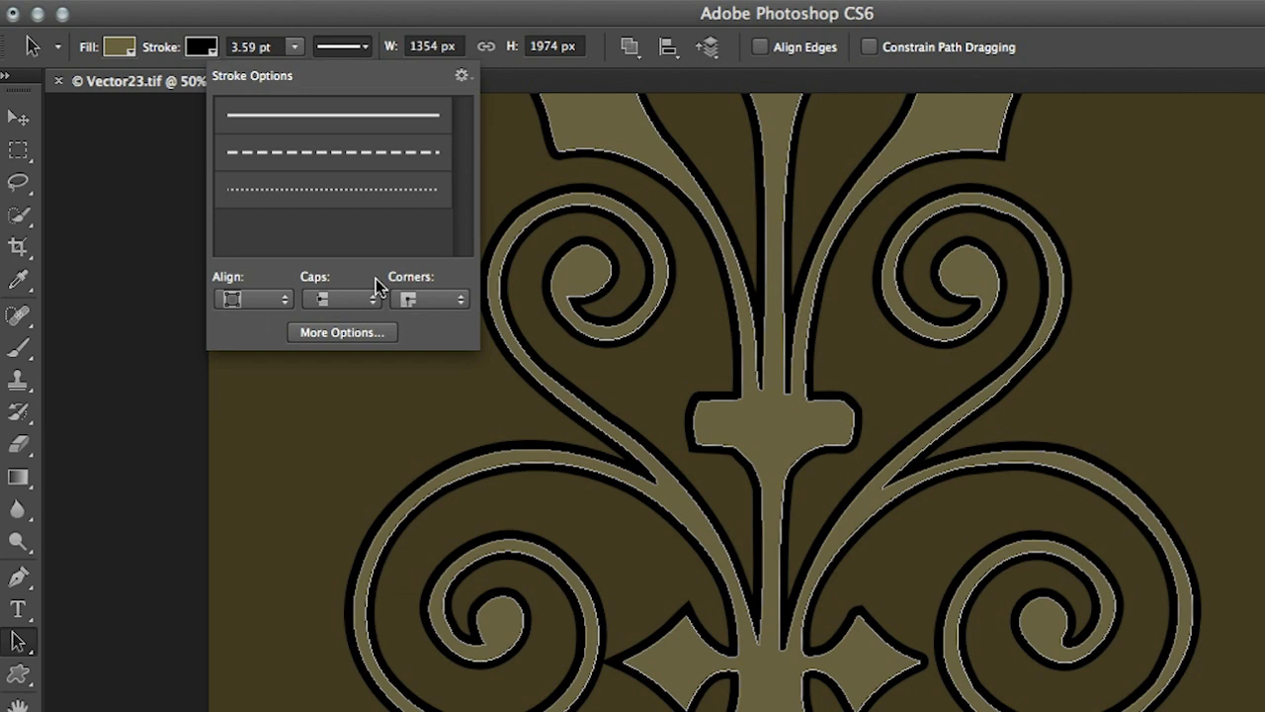
Step: Choose the dashed stroke preset and align the dashes outside the shape
left_click(357, 334)
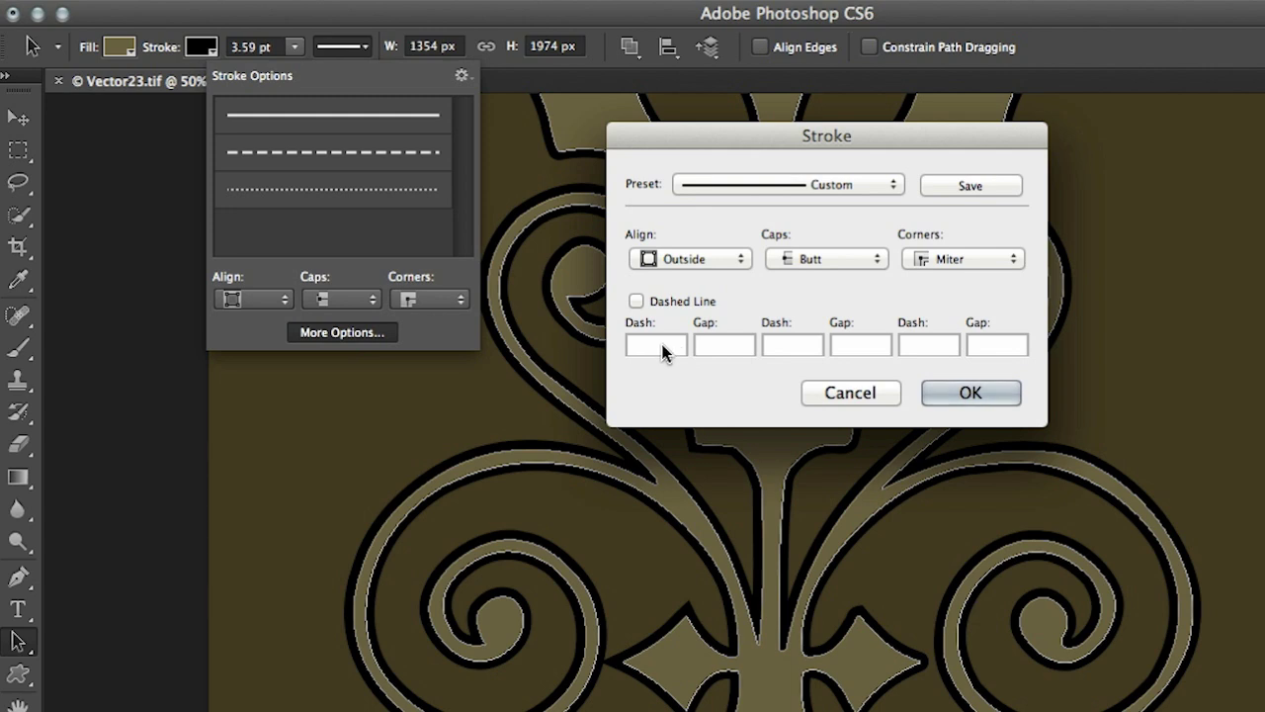
left_click(808, 187)
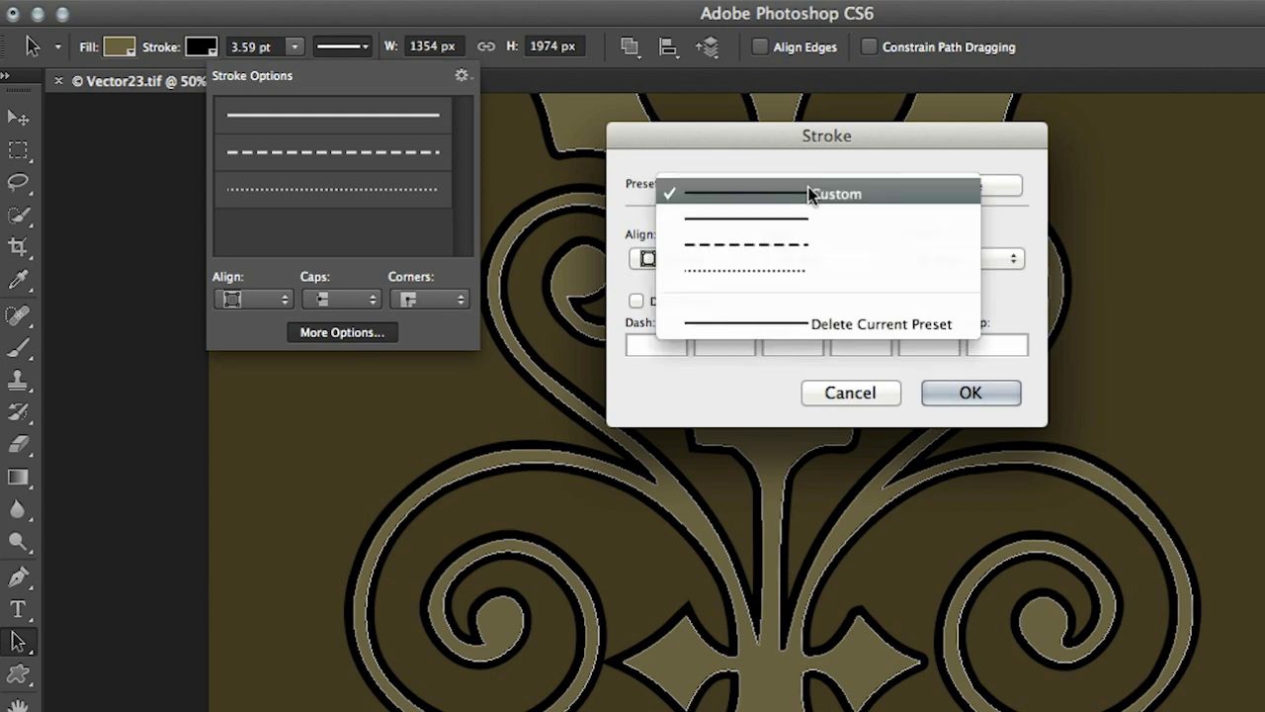
left_click(811, 244)
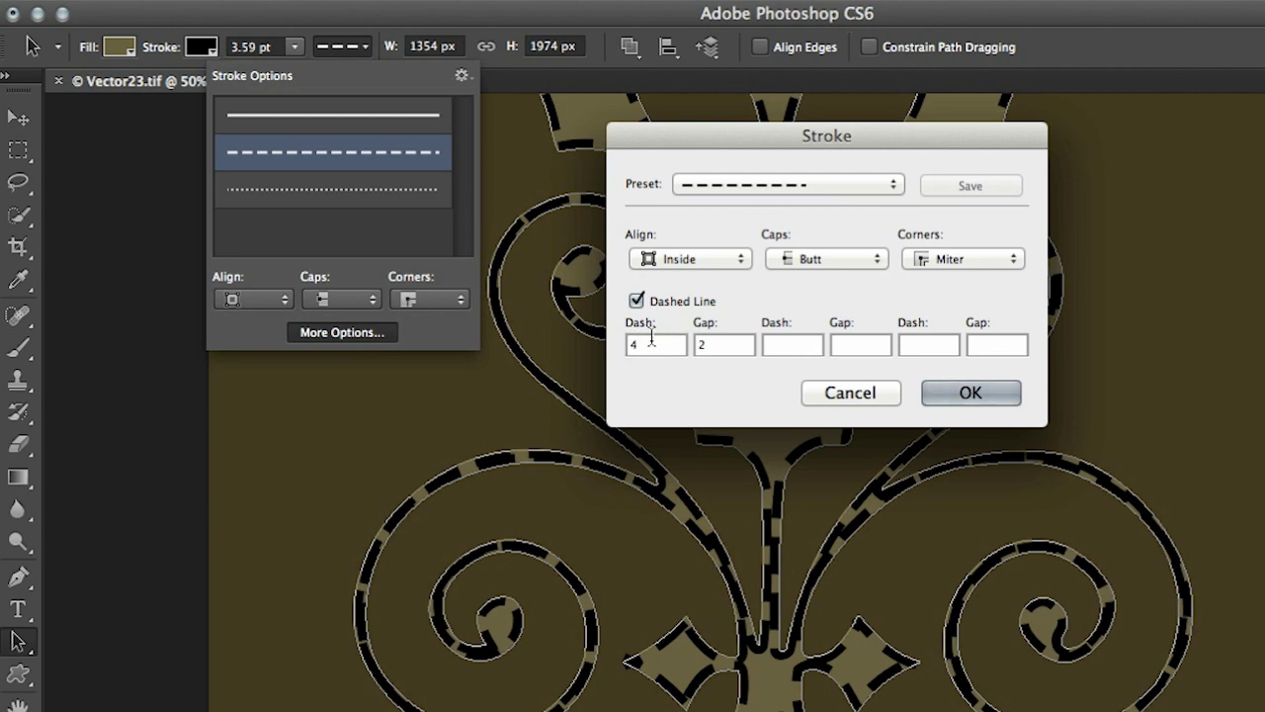
left_click(698, 261)
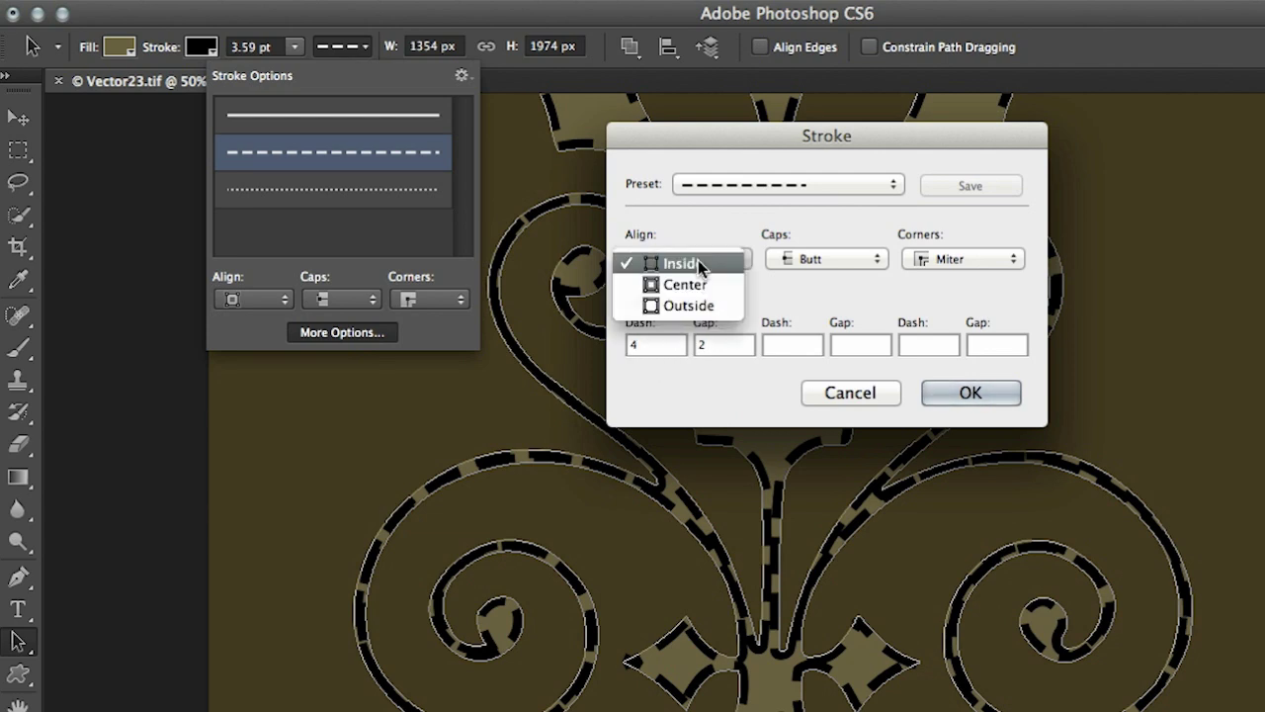
left_click(704, 306)
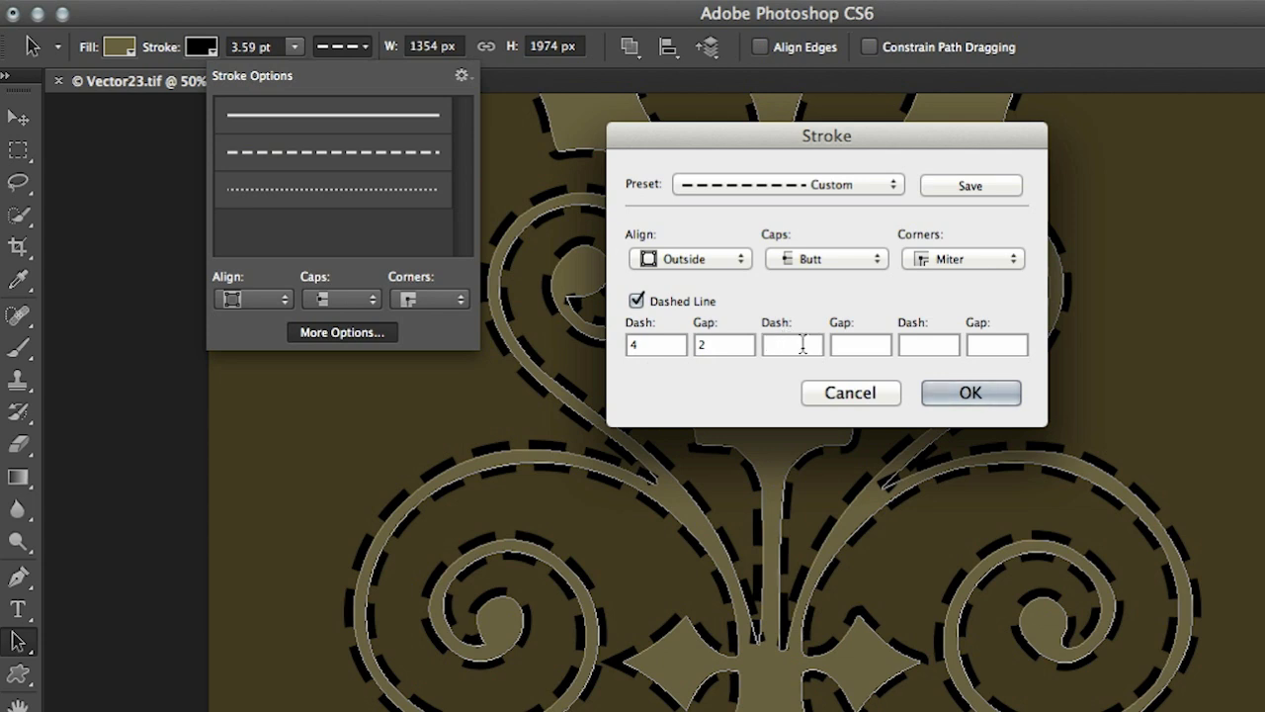
Step: Set the dash and gap values to 4, 2, 6, 2 with round caps
type("6")
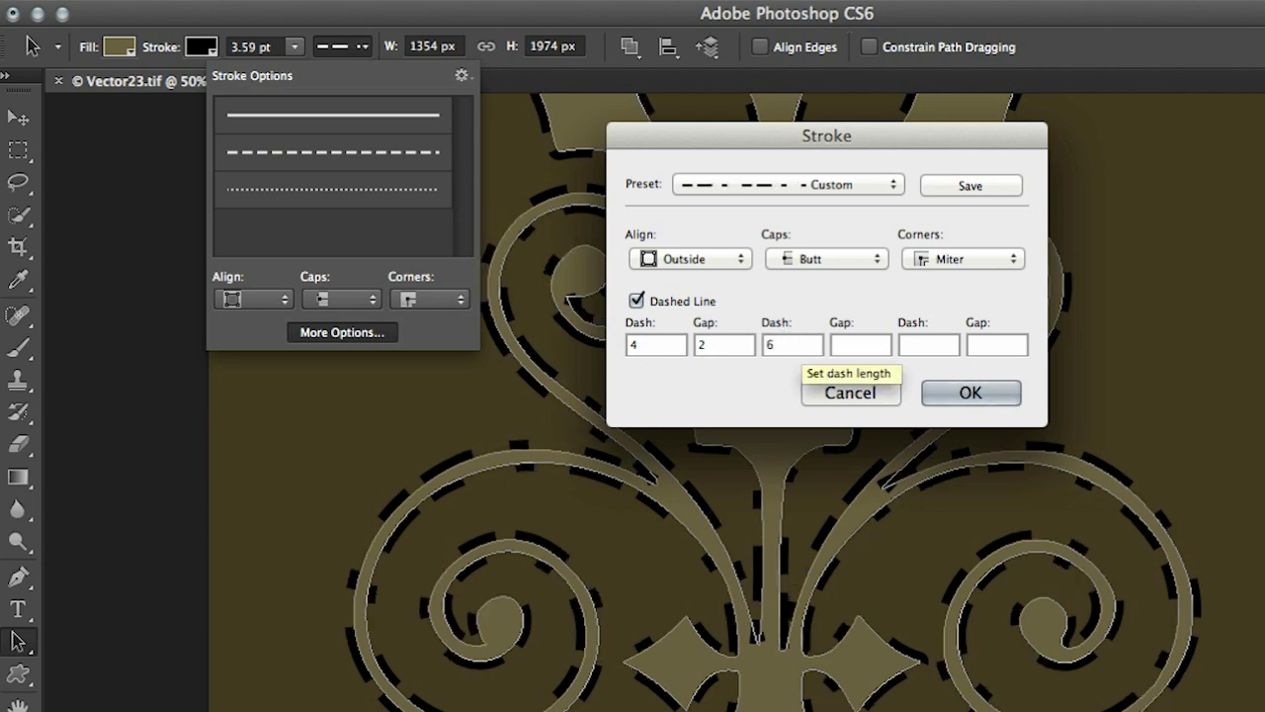
key("Tab")
type("2")
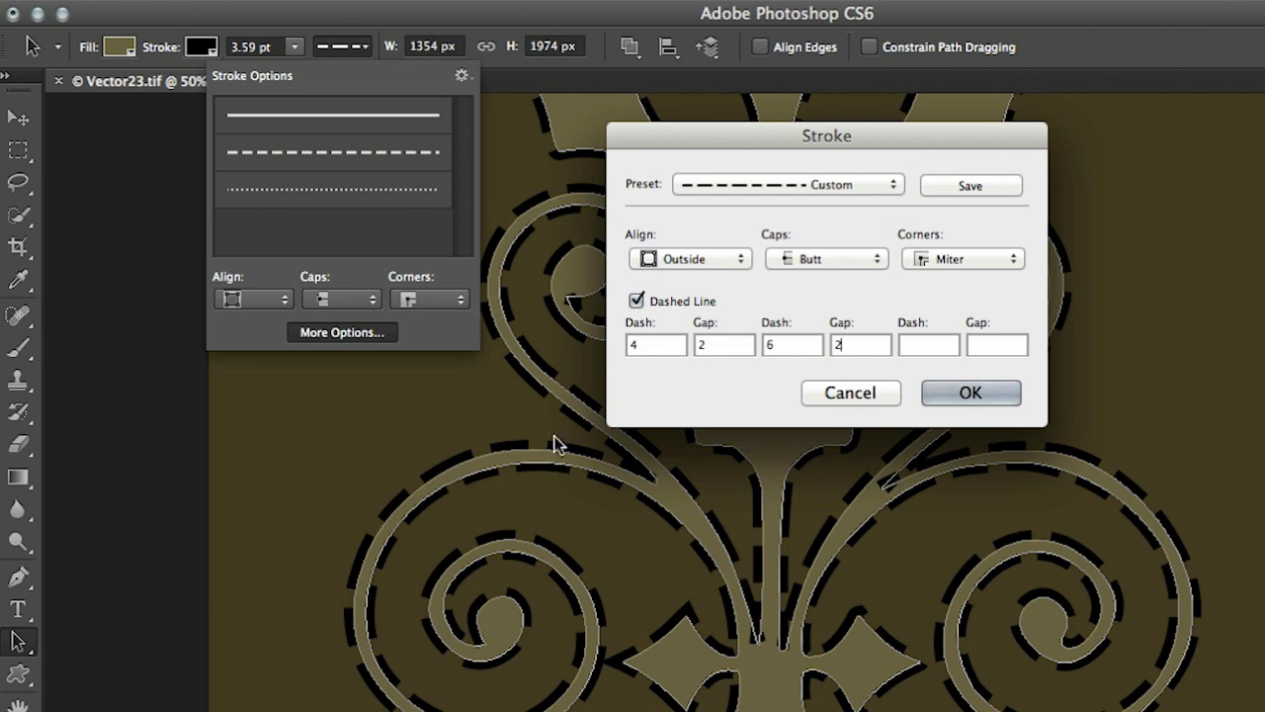
left_click(839, 259)
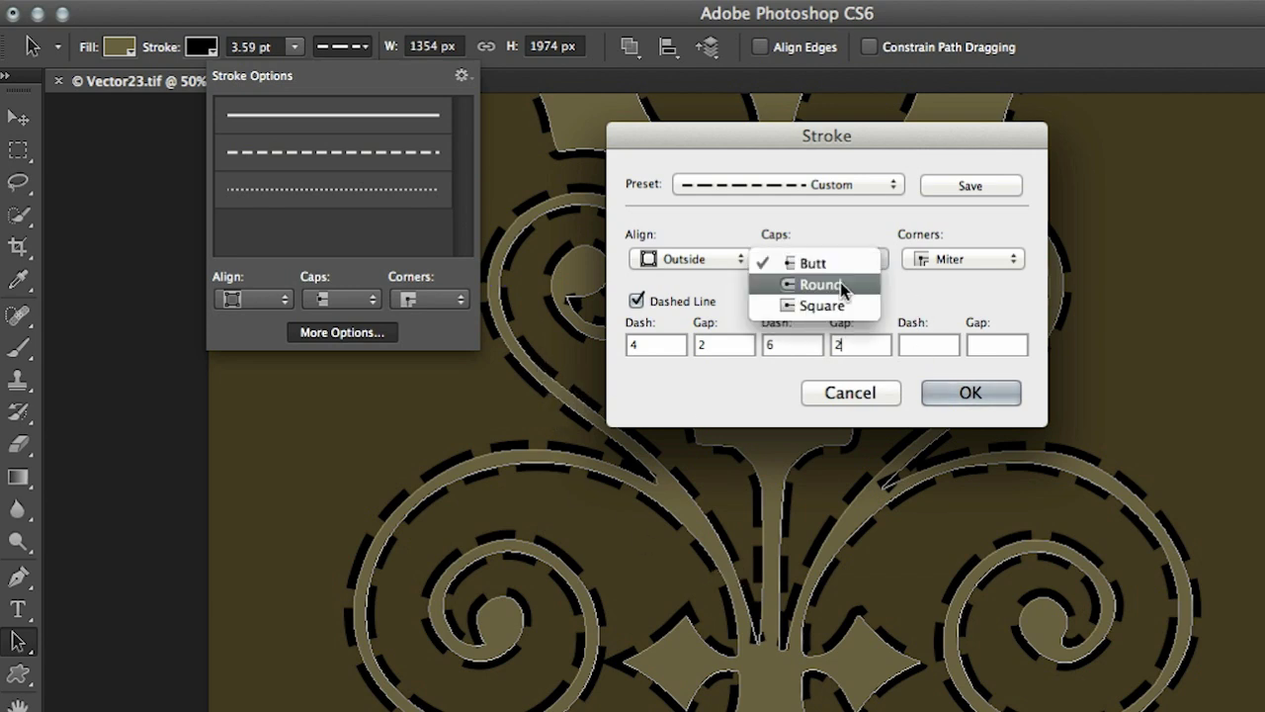
left_click(840, 284)
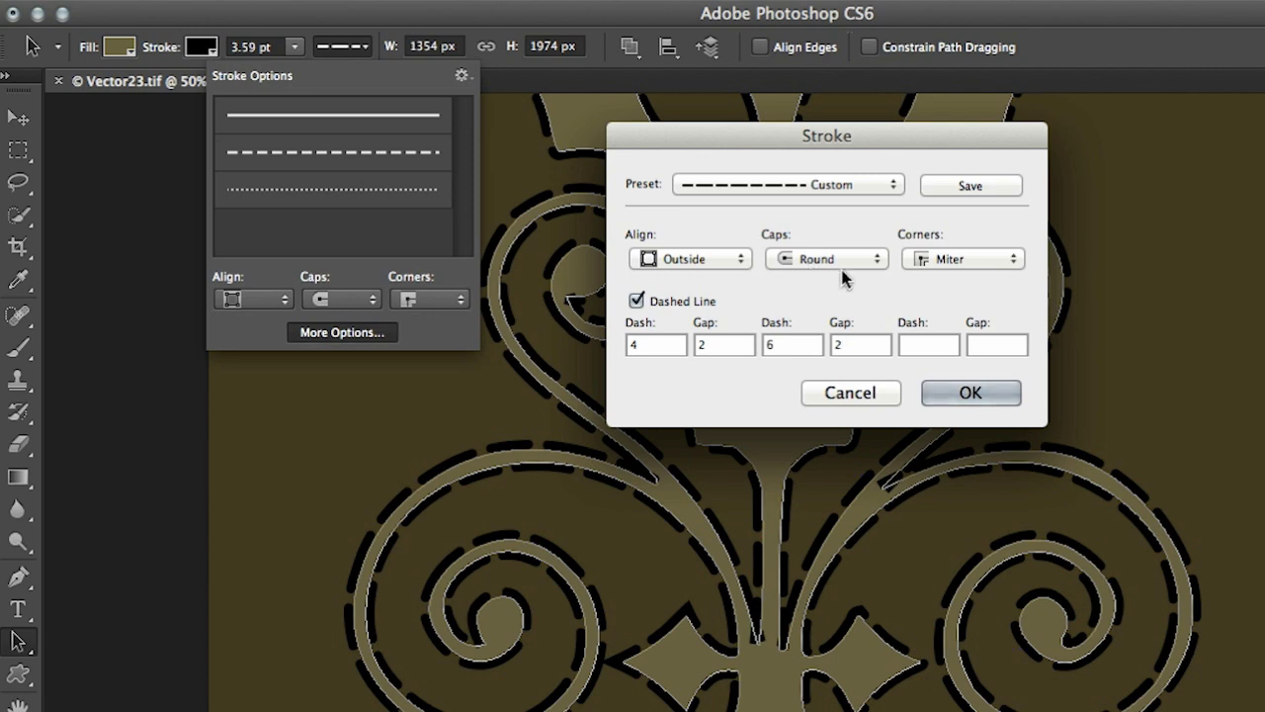
Step: Save the dash settings as a new stroke preset and apply them
left_click(972, 185)
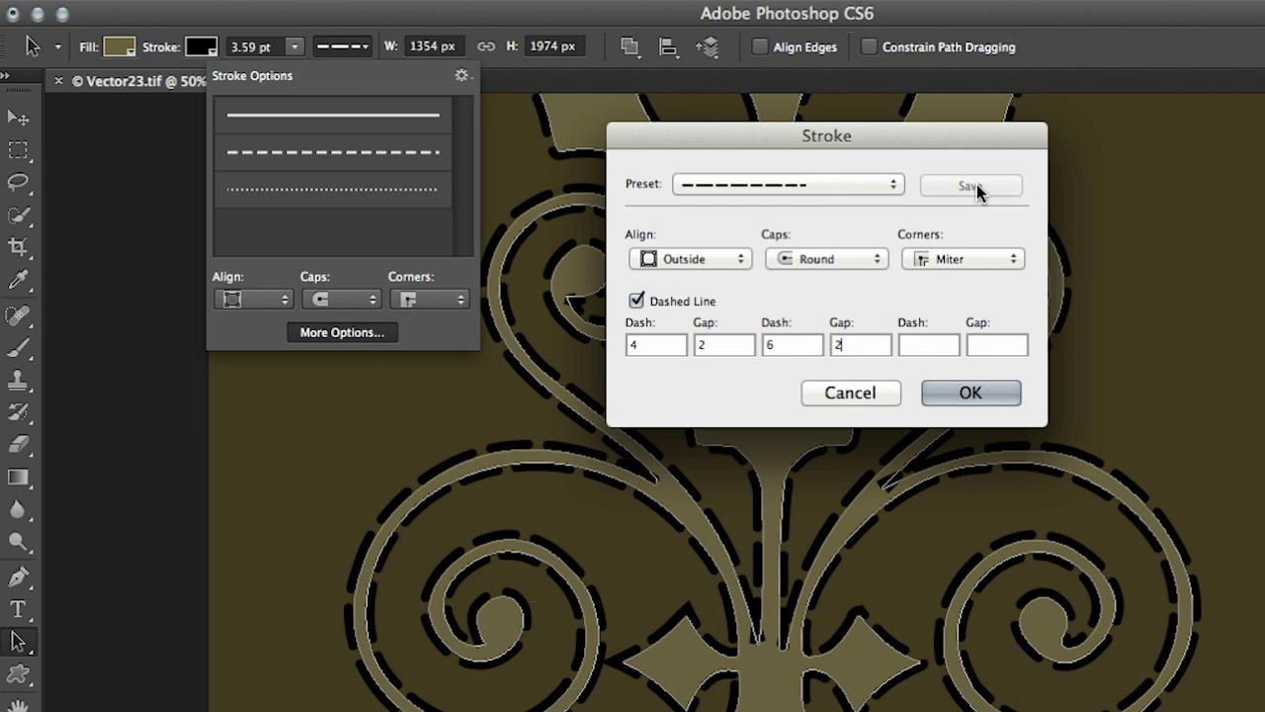
left_click(894, 186)
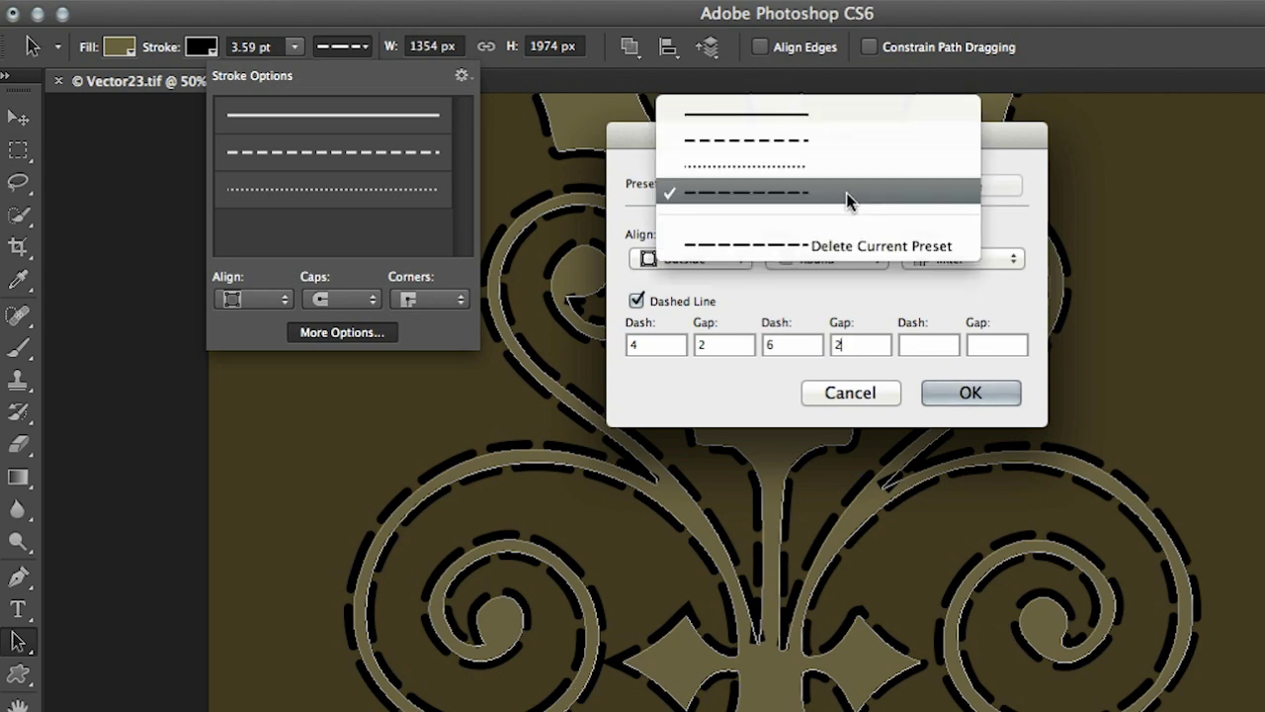
left_click(860, 200)
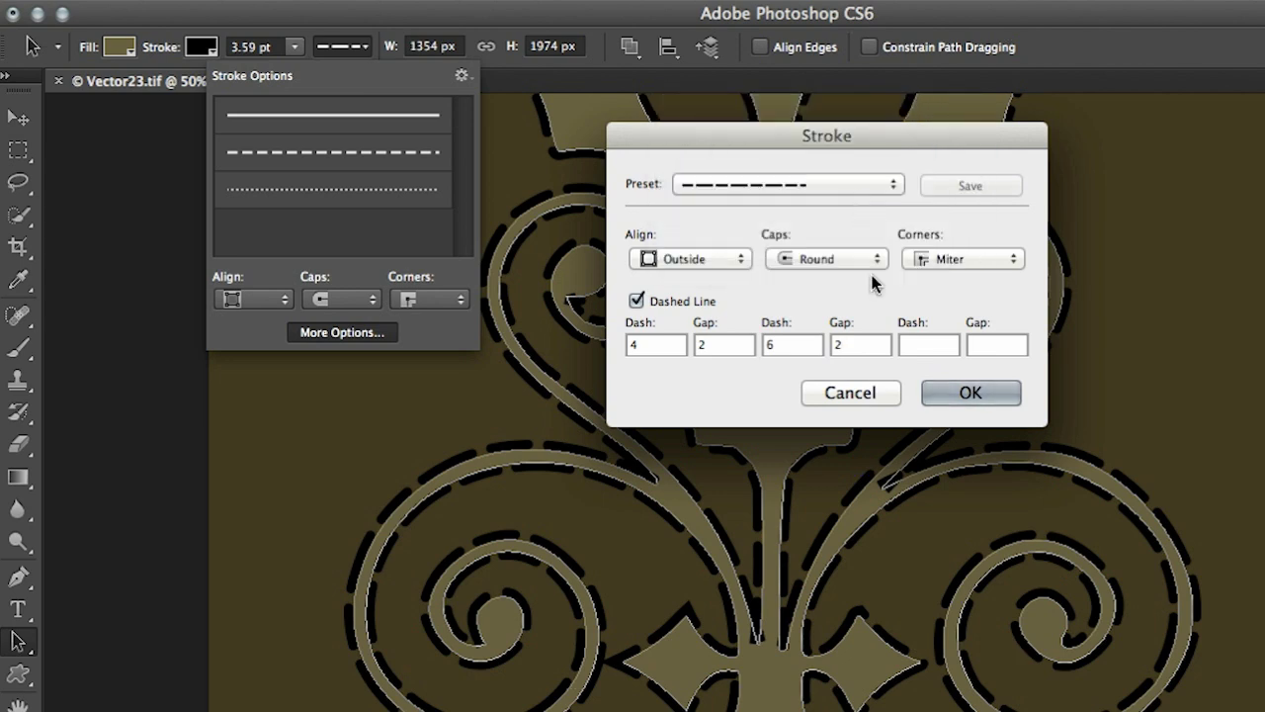
left_click(974, 391)
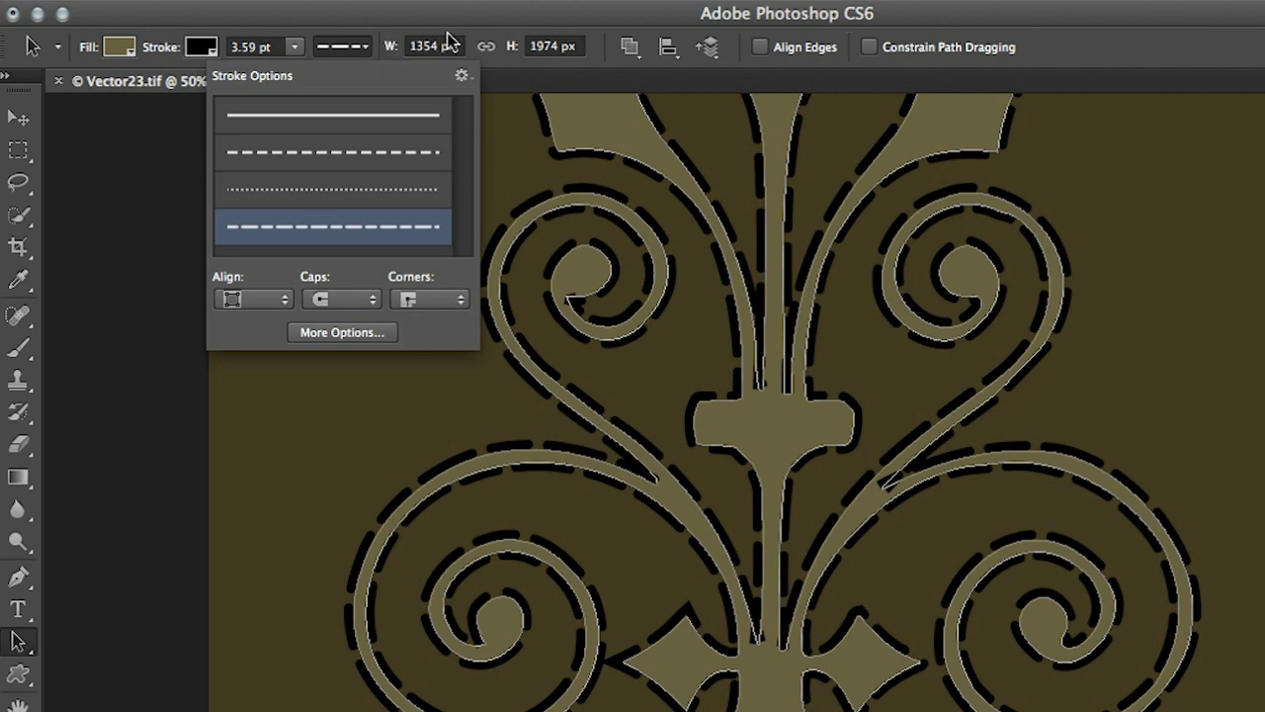
Step: Set the fleur-de-lis stroke to No Color, removing the dashed outline
left_click(401, 51)
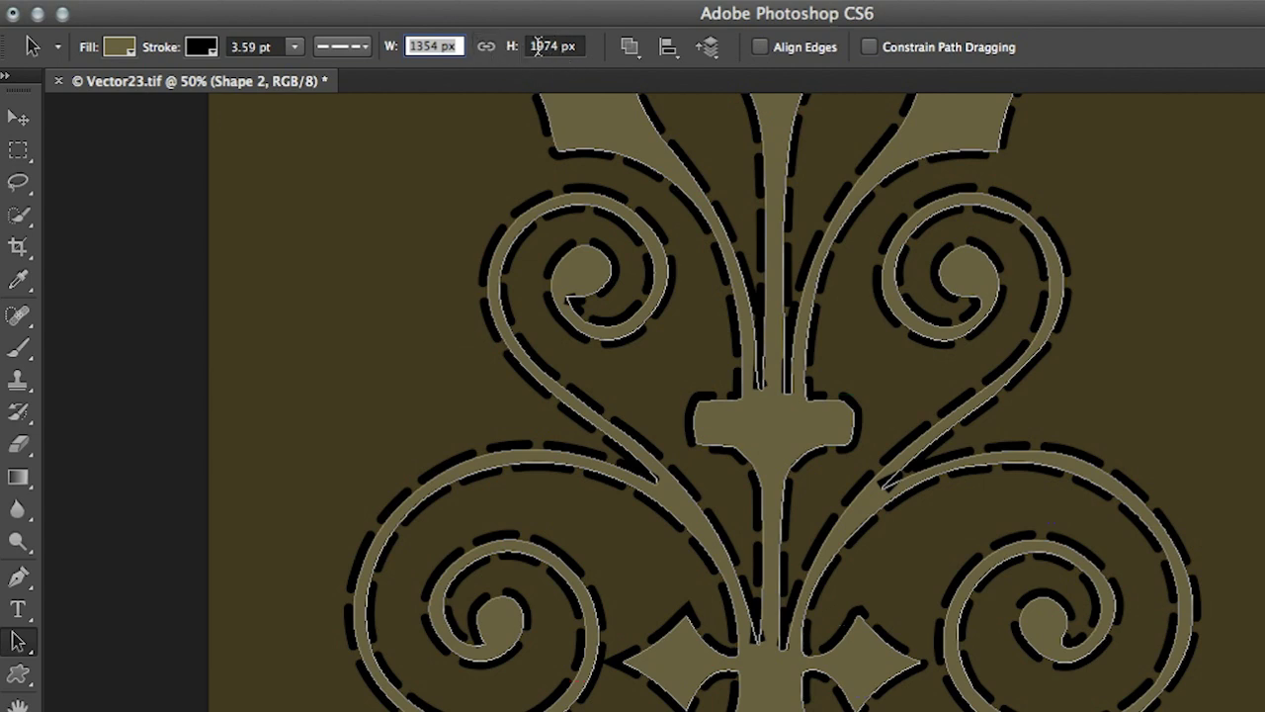
left_click(203, 49)
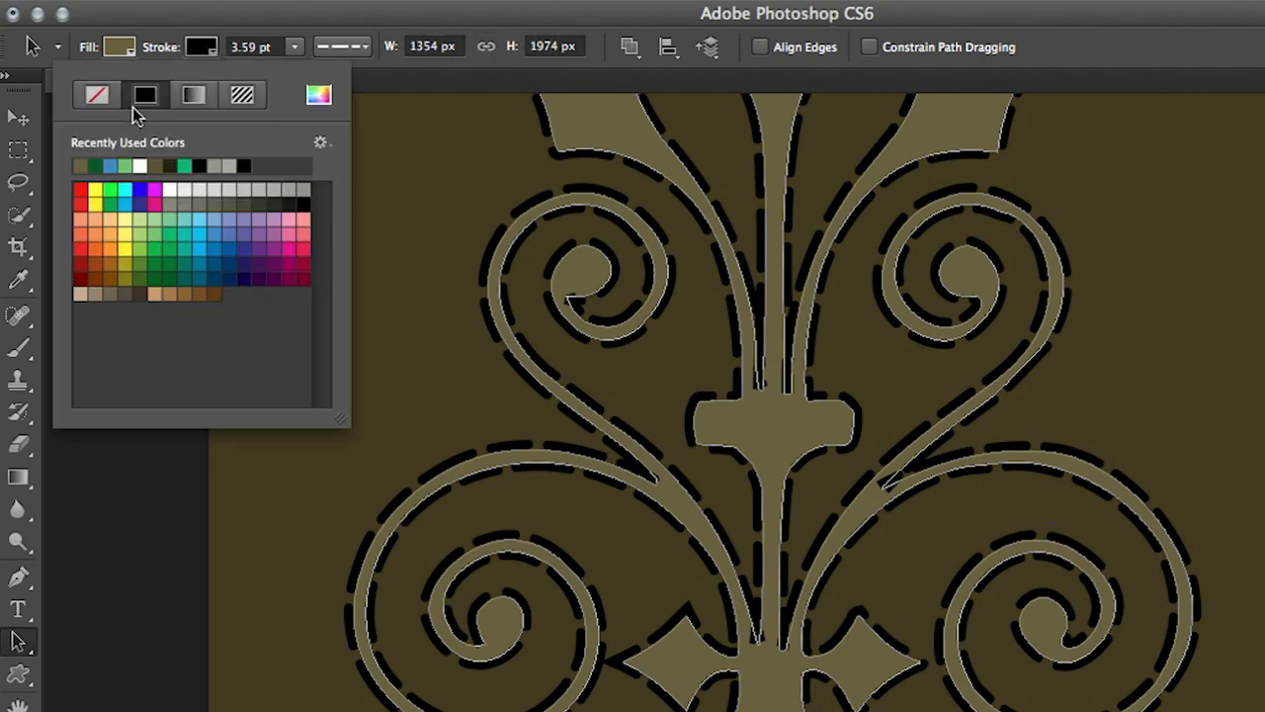
left_click(99, 97)
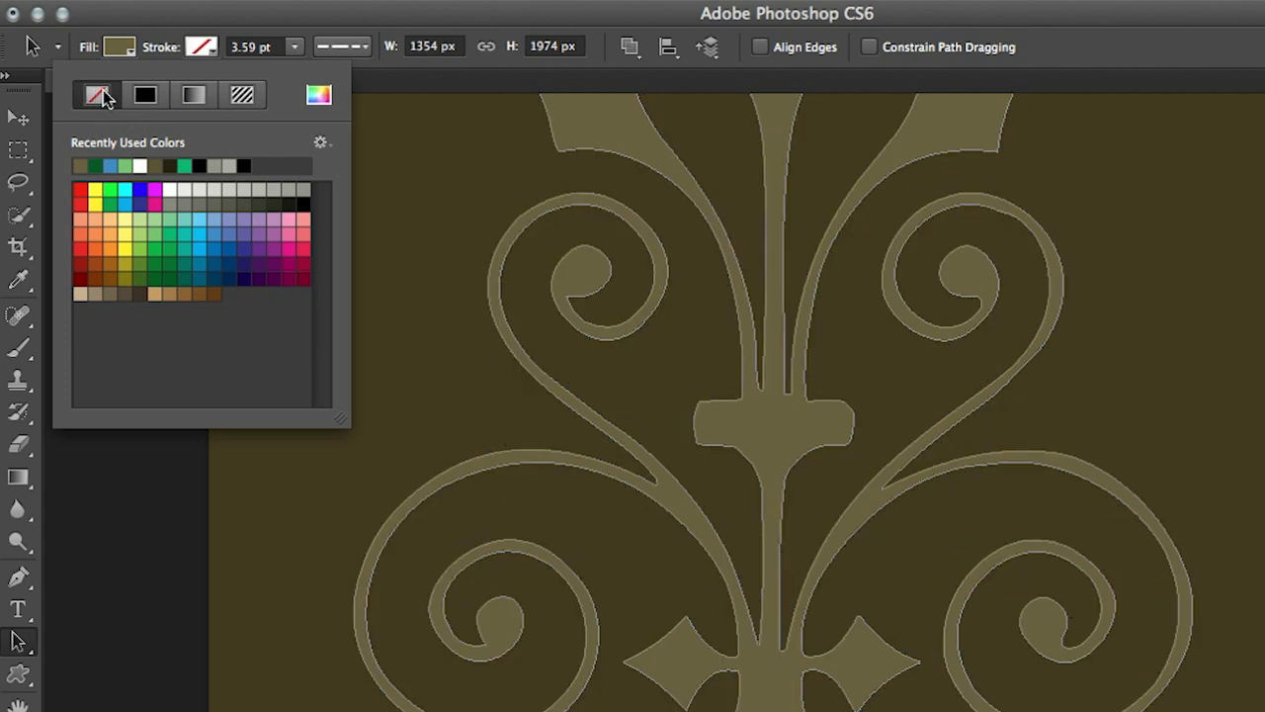
left_click(432, 148)
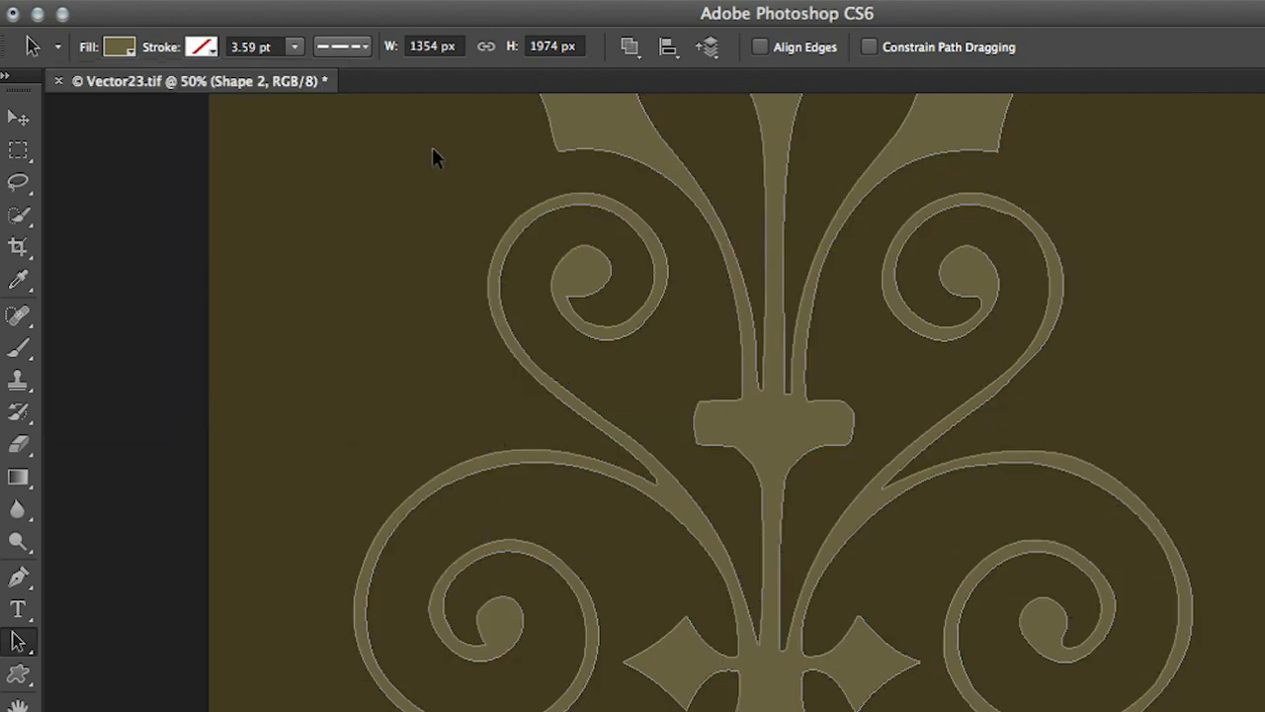
Step: Draw a small extra fleur-de-lis at the upper right, then undo it
key("super+minus")
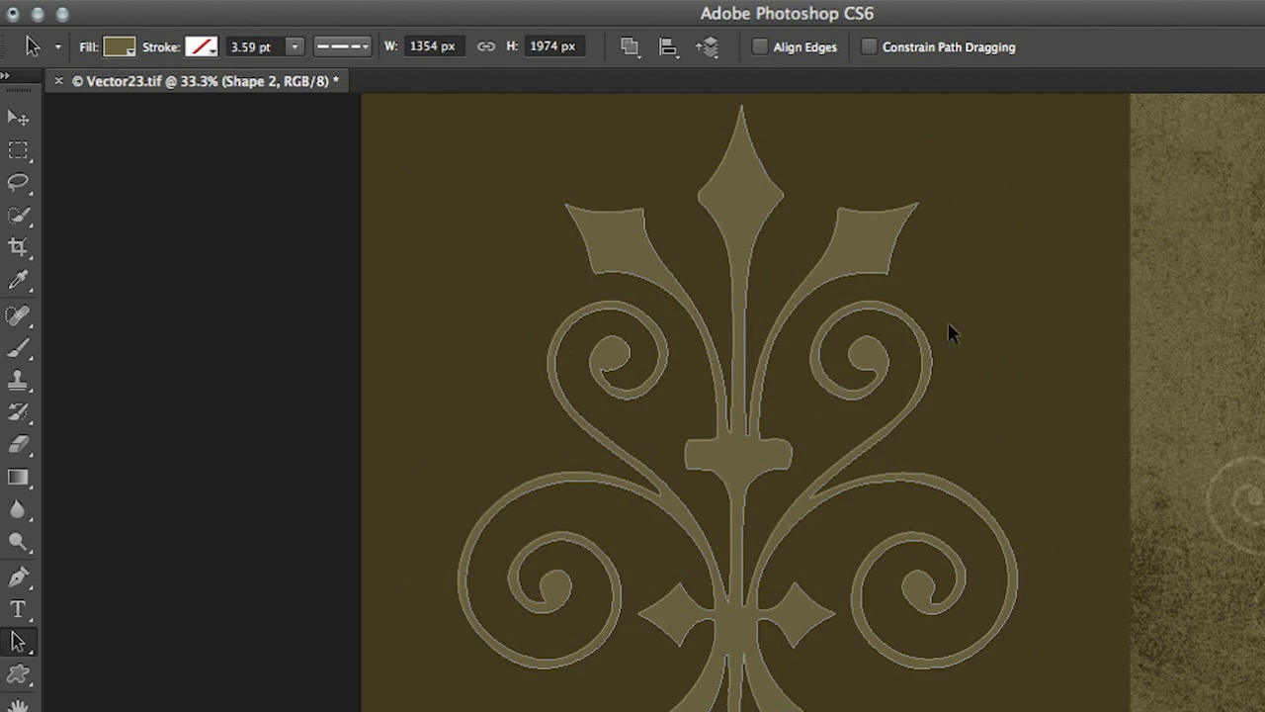
key("u")
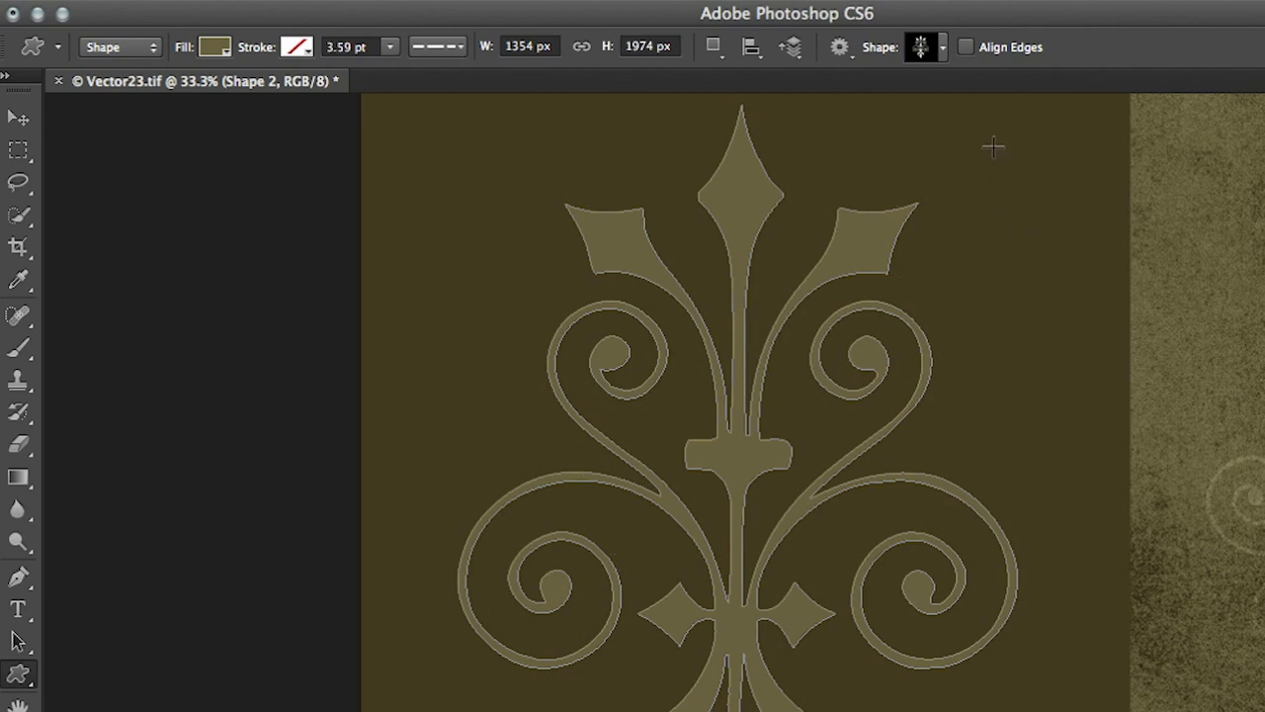
left_click_drag(992, 148, 1191, 430)
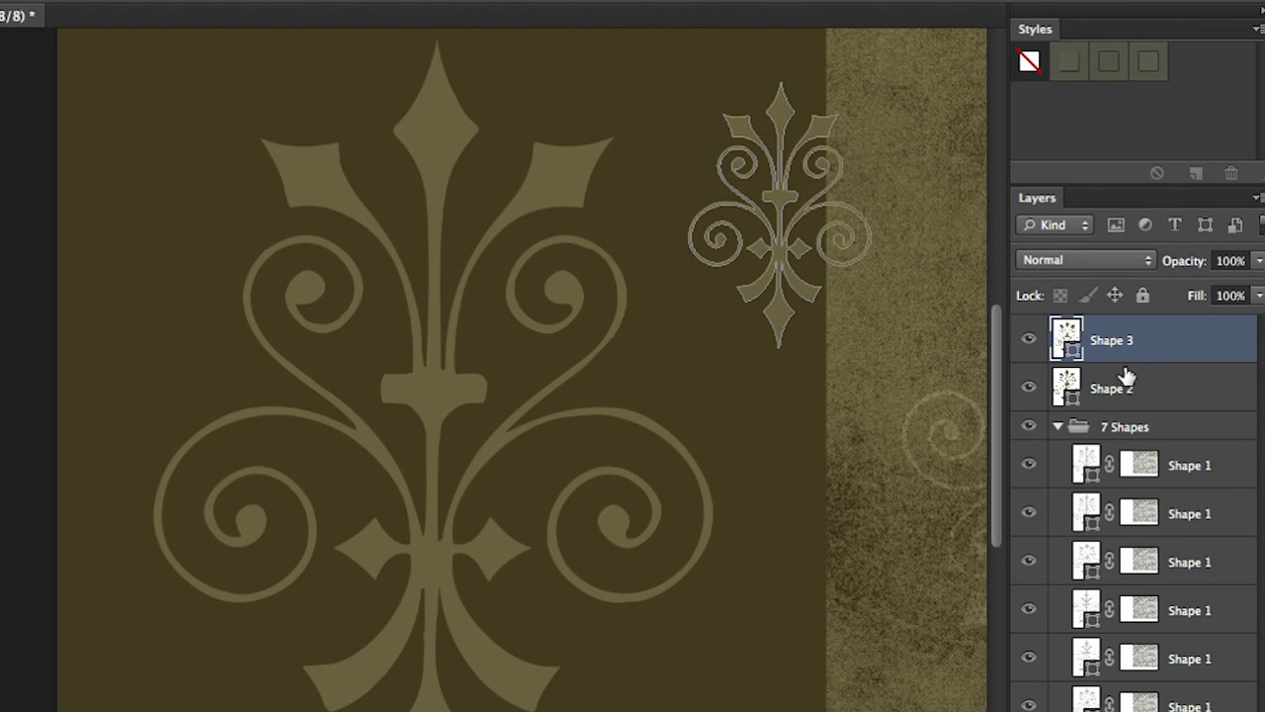
left_click(409, 16)
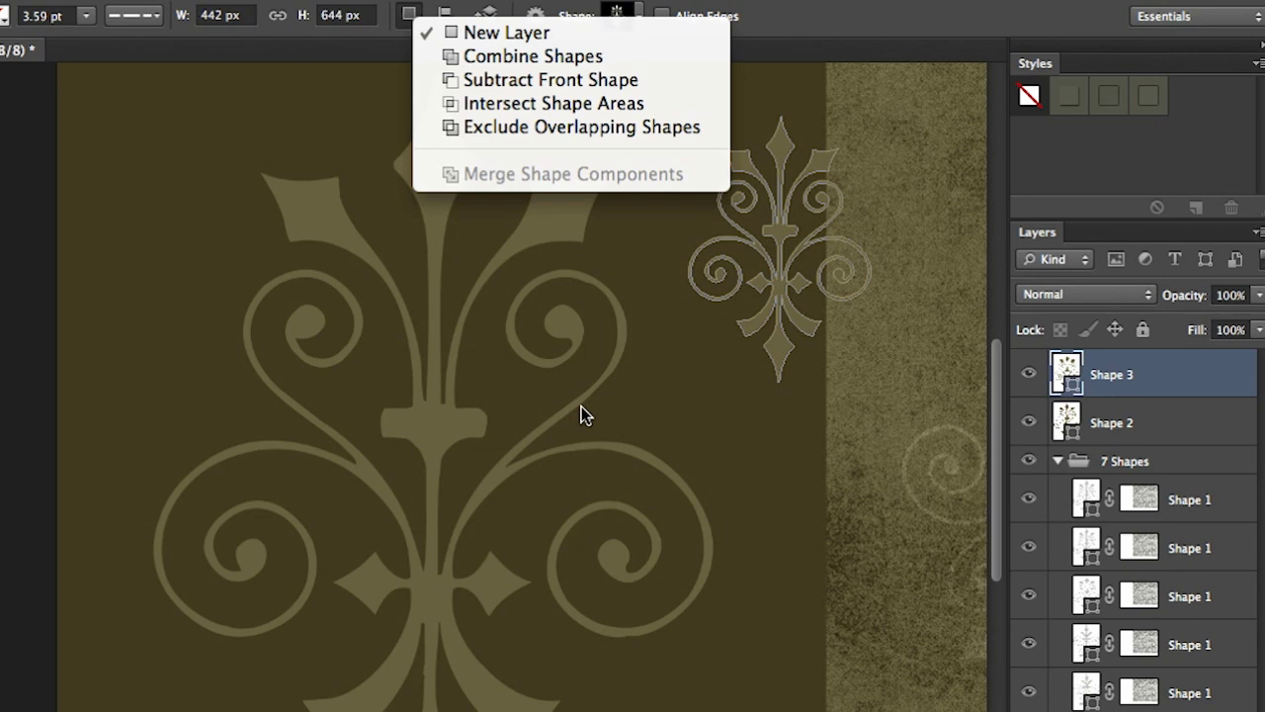
left_click(780, 234)
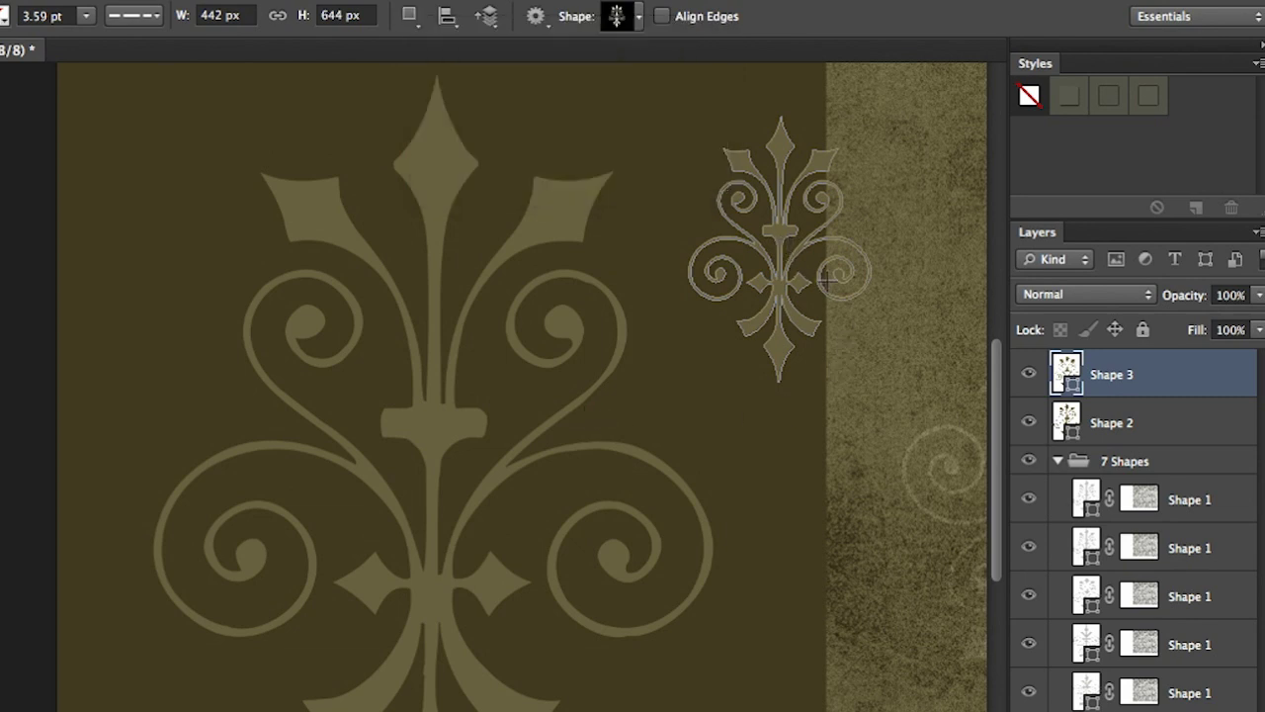
key("ctrl+z")
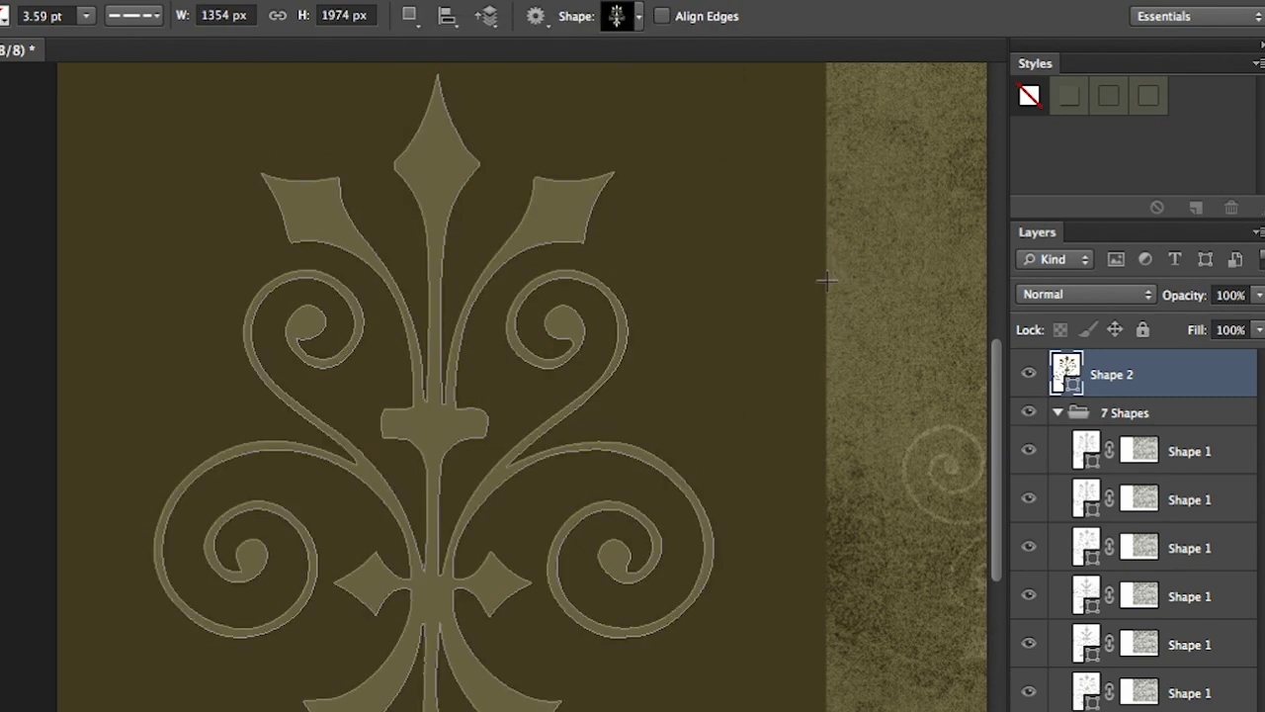
Step: With Subtract Front Shape, cut small circles into the top, left and right spikes
left_click(410, 20)
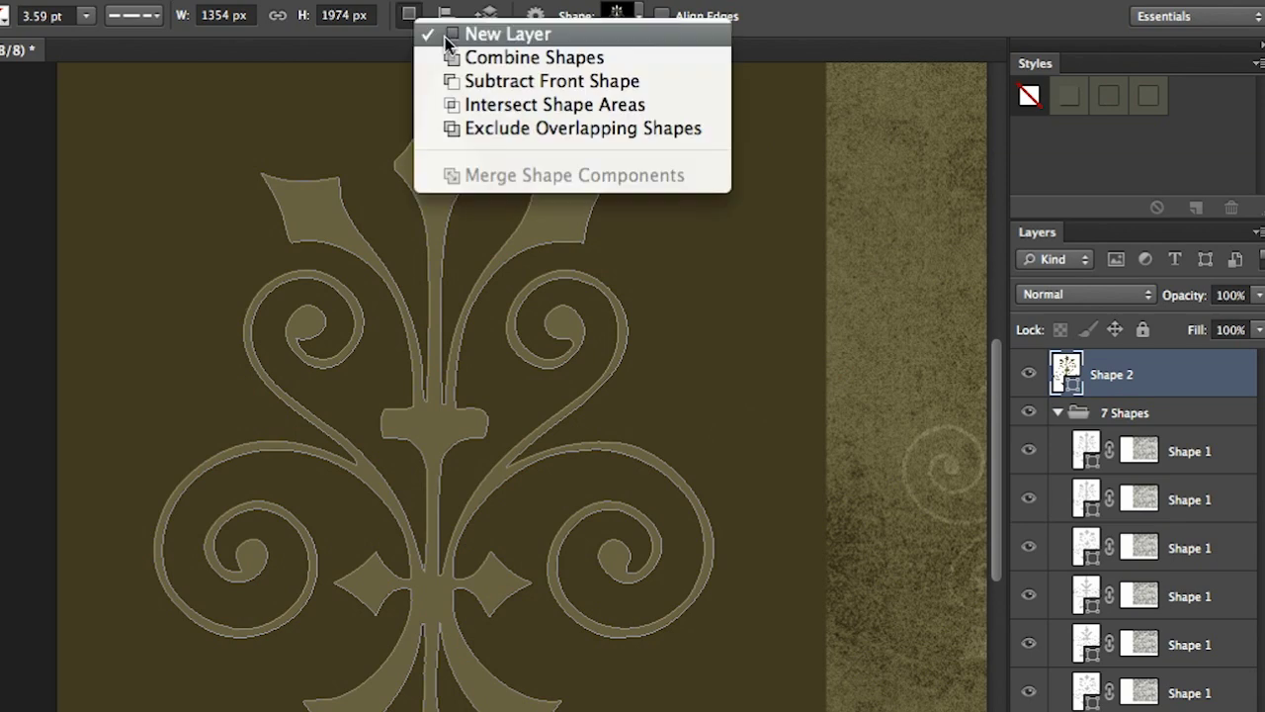
left_click(495, 85)
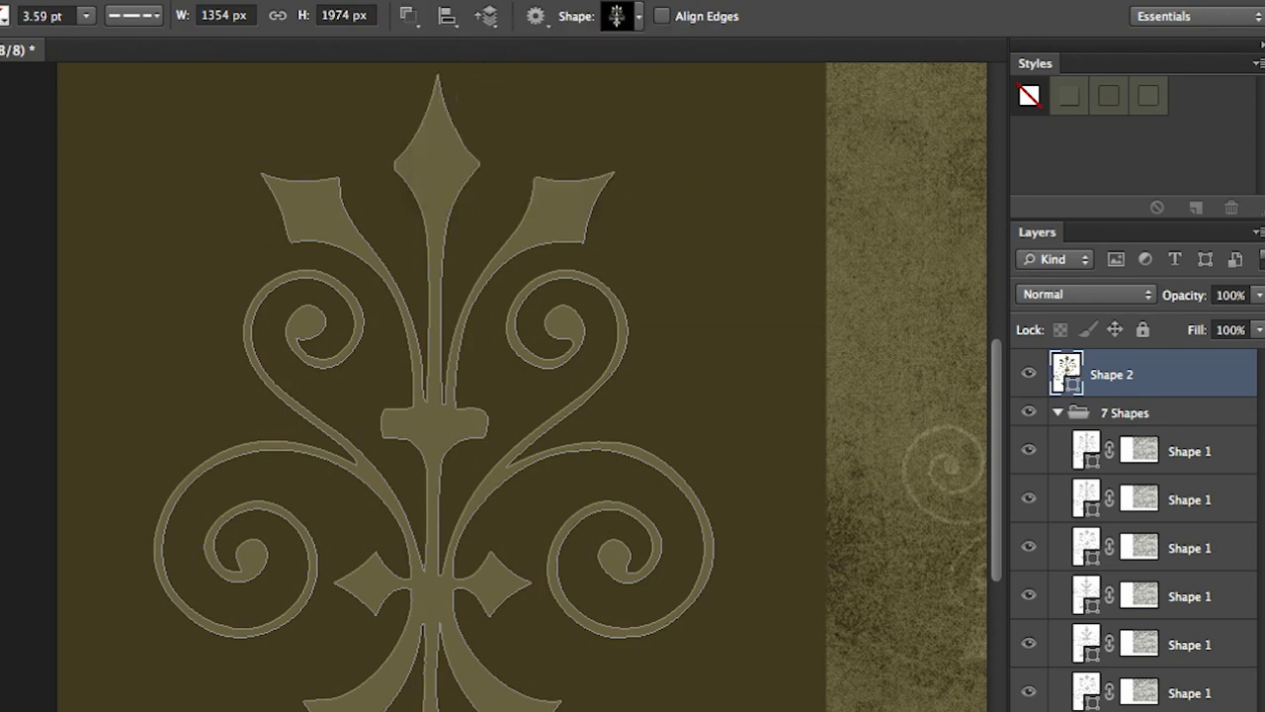
key("shift+u")
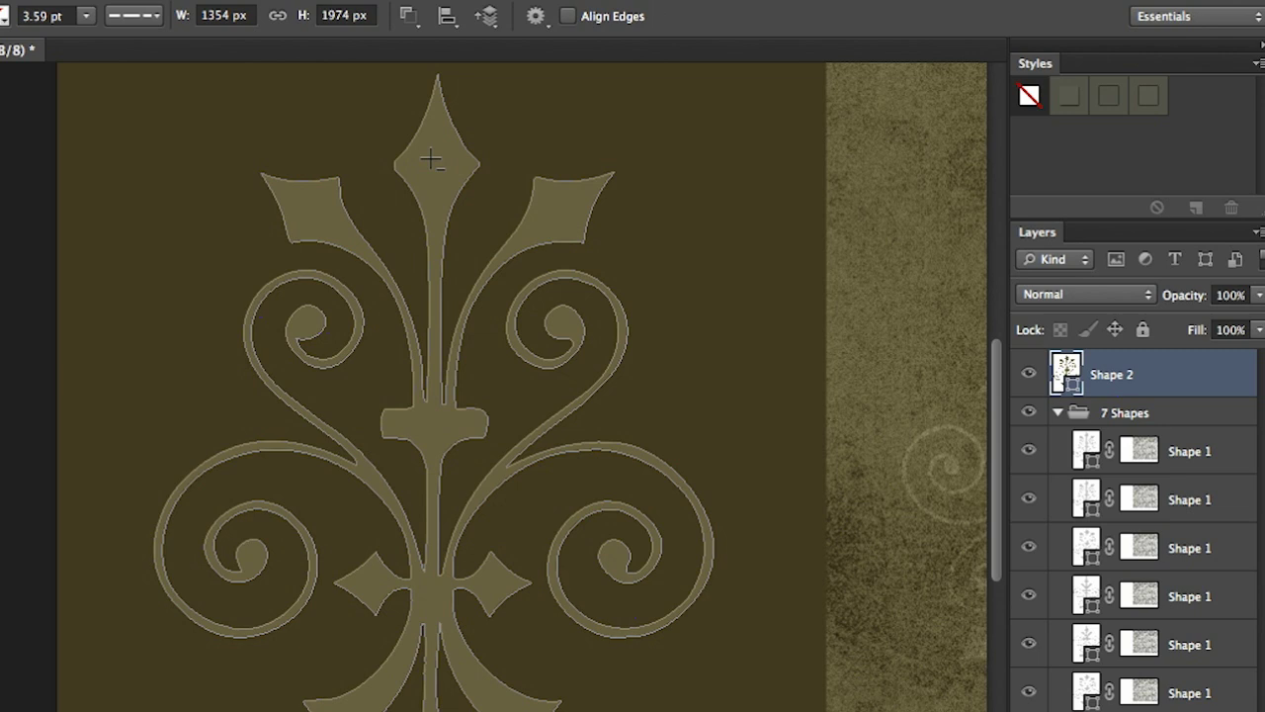
left_click_drag(423, 150, 448, 174)
left_click_drag(303, 200, 322, 221)
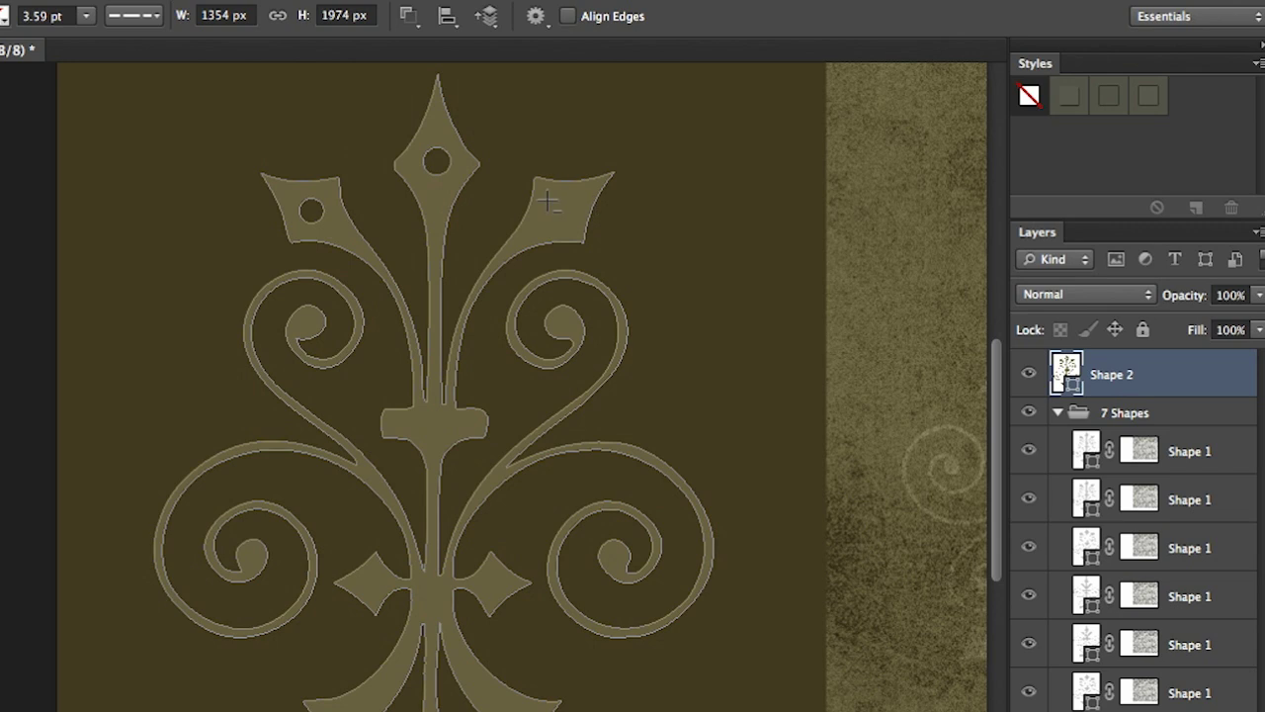
left_click_drag(549, 202, 569, 222)
left_click_drag(1068, 116, 1073, 134)
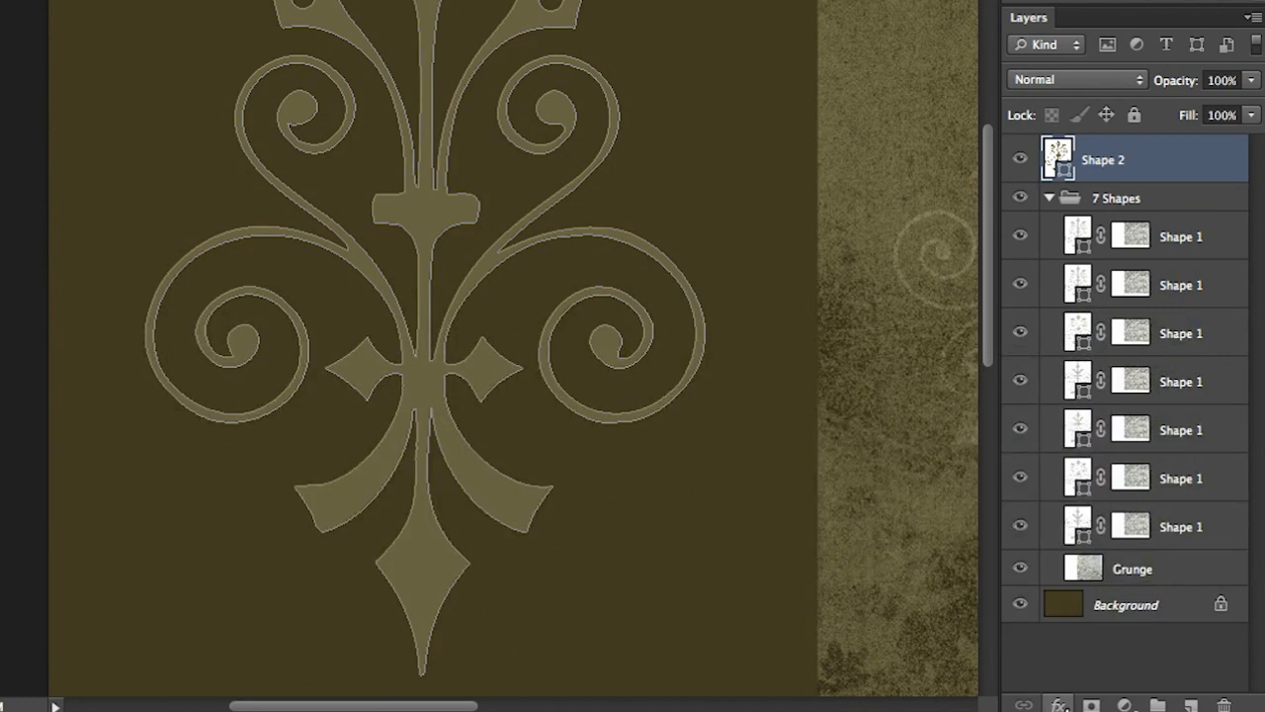
Step: Add a drop shadow to the fleur-de-lis at 147°, 35 px distance and 38 px size
left_click(1058, 704)
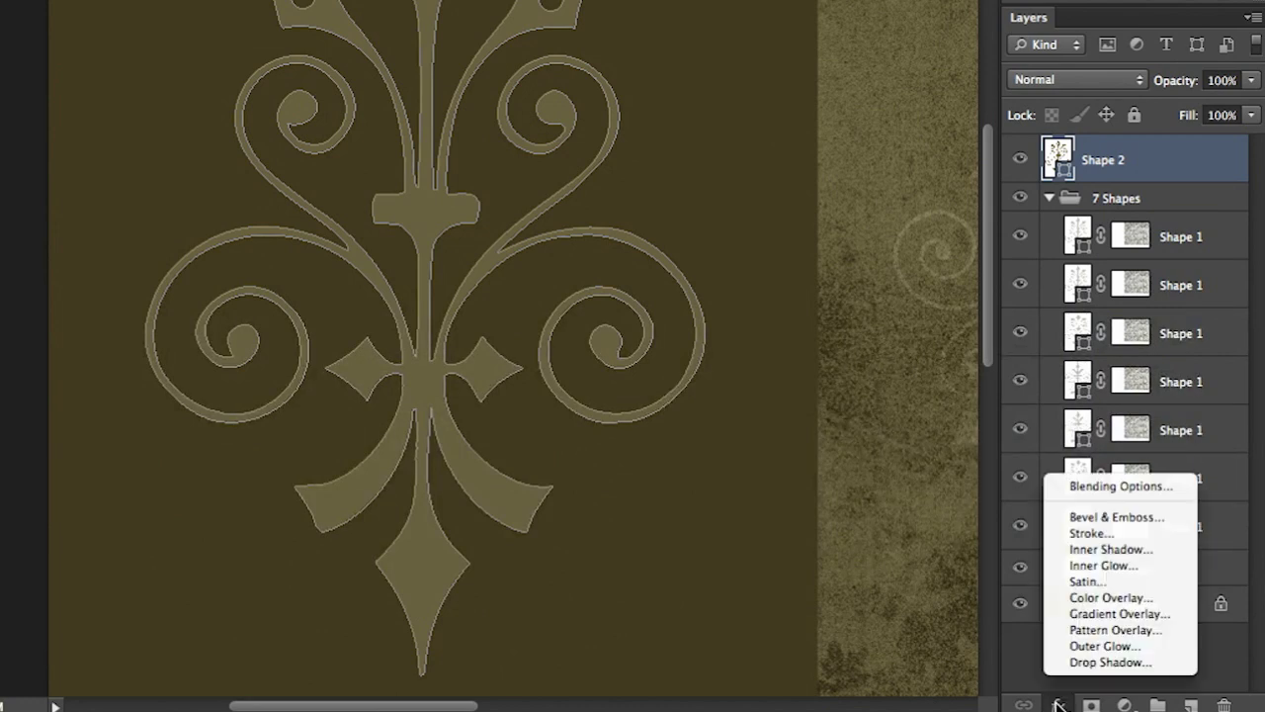
left_click(1099, 661)
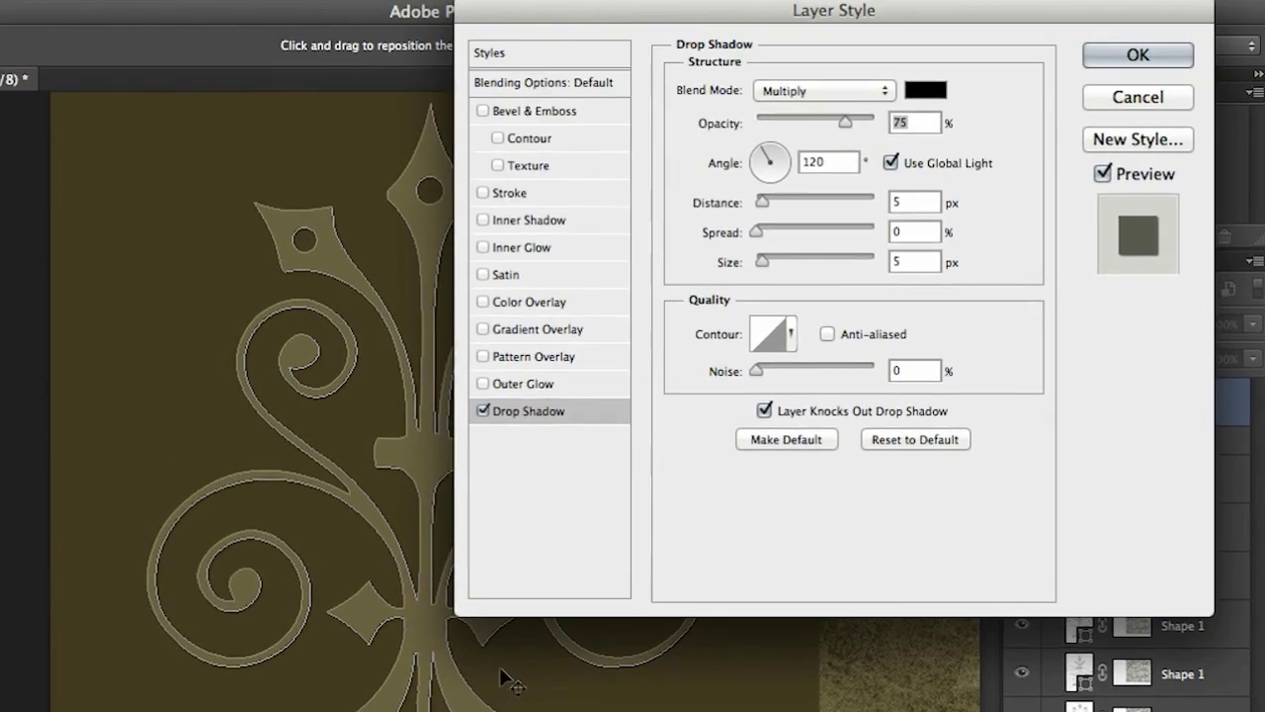
left_click_drag(510, 423, 522, 429)
left_click_drag(515, 659, 528, 668)
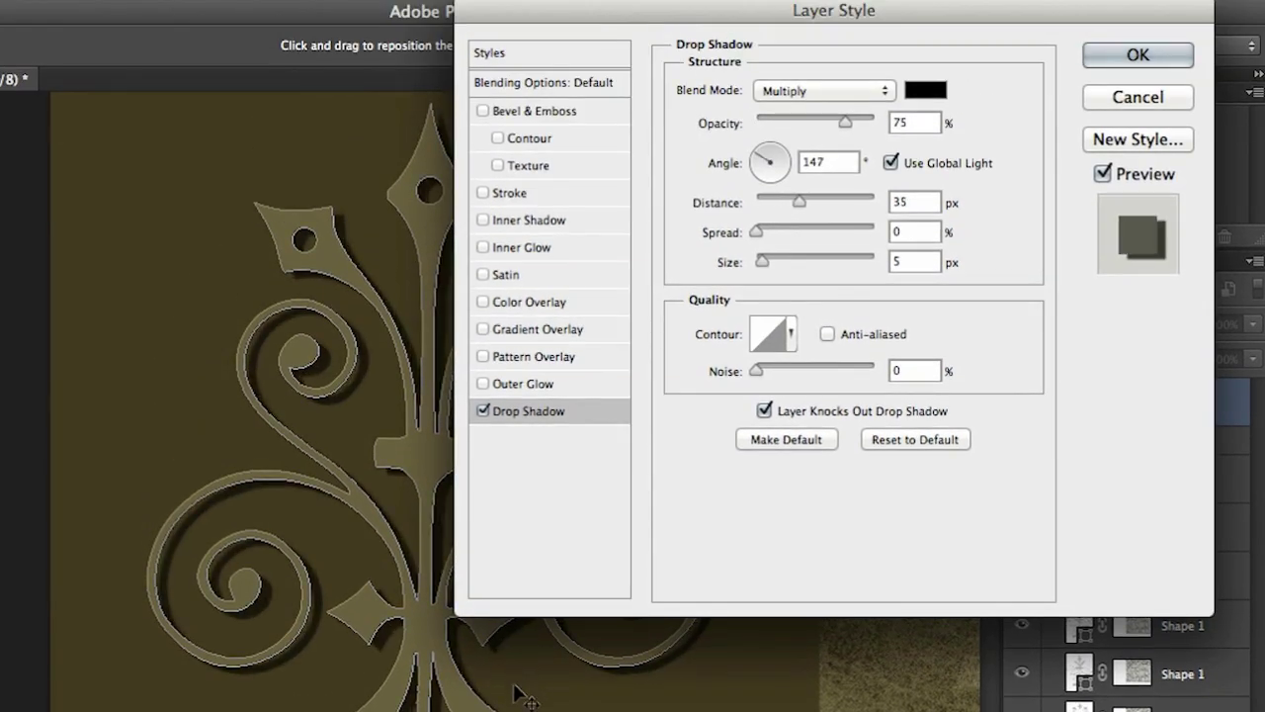
left_click_drag(762, 262, 781, 269)
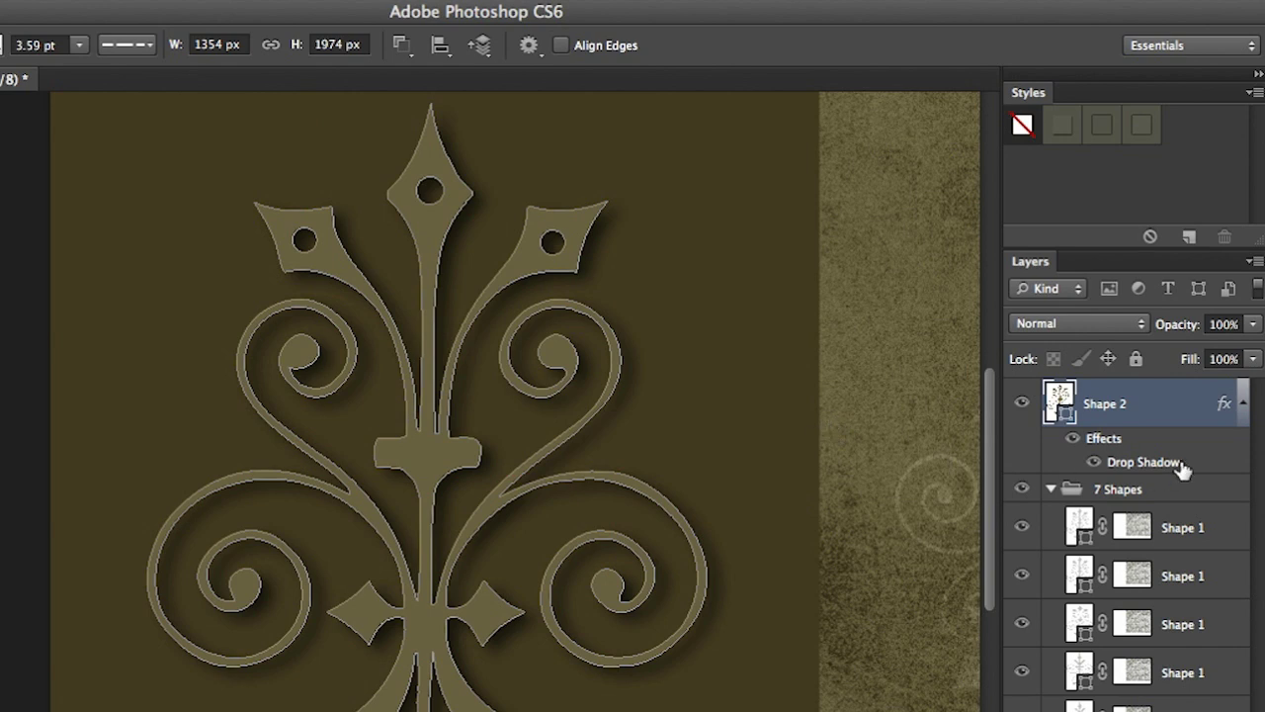
right_click(1156, 403)
Step: Set new shapes to start a new layer and draw two stacked circles, Ellipse 1 and Ellipse 2
left_click(401, 45)
key("Escape")
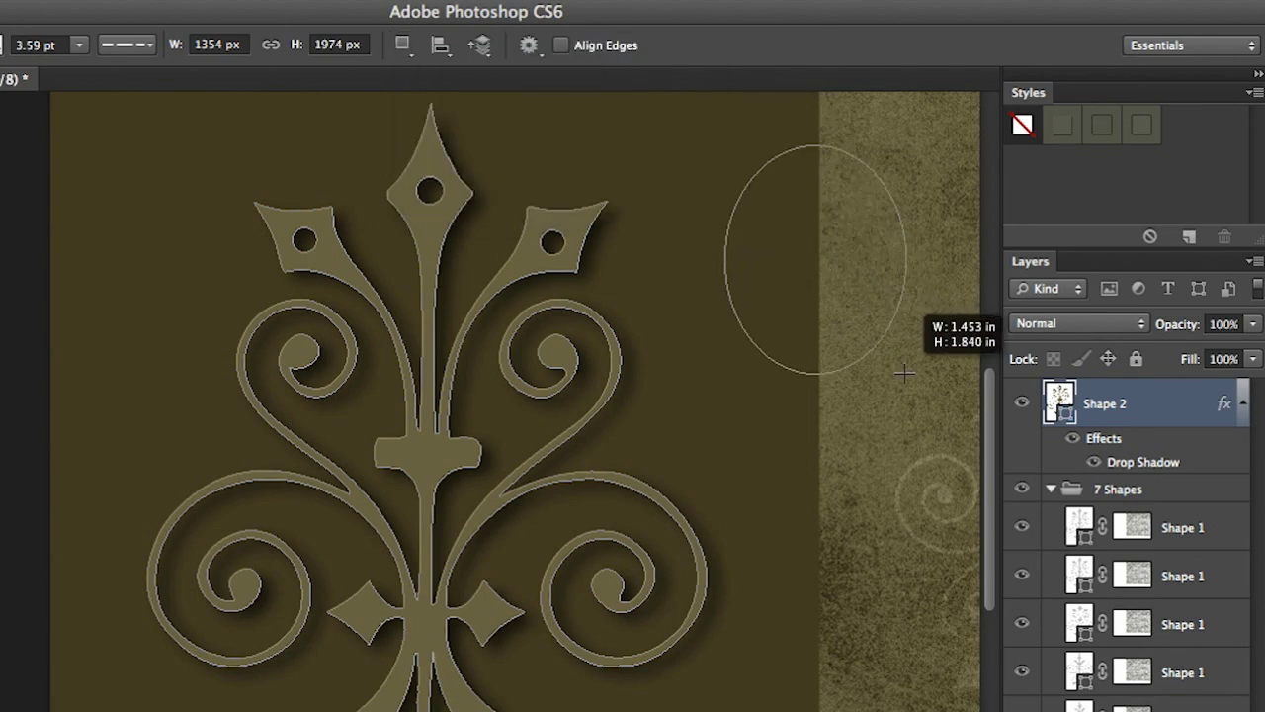
left_click_drag(907, 374, 911, 384)
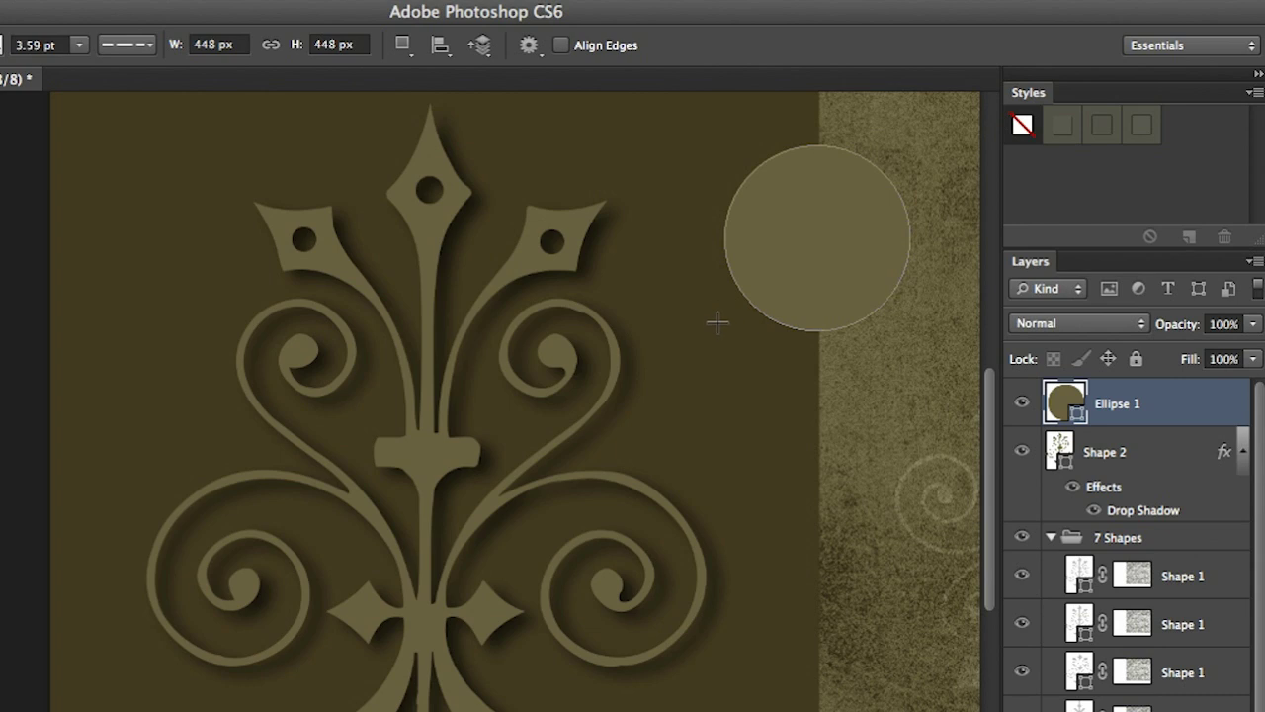
left_click_drag(717, 322, 856, 462)
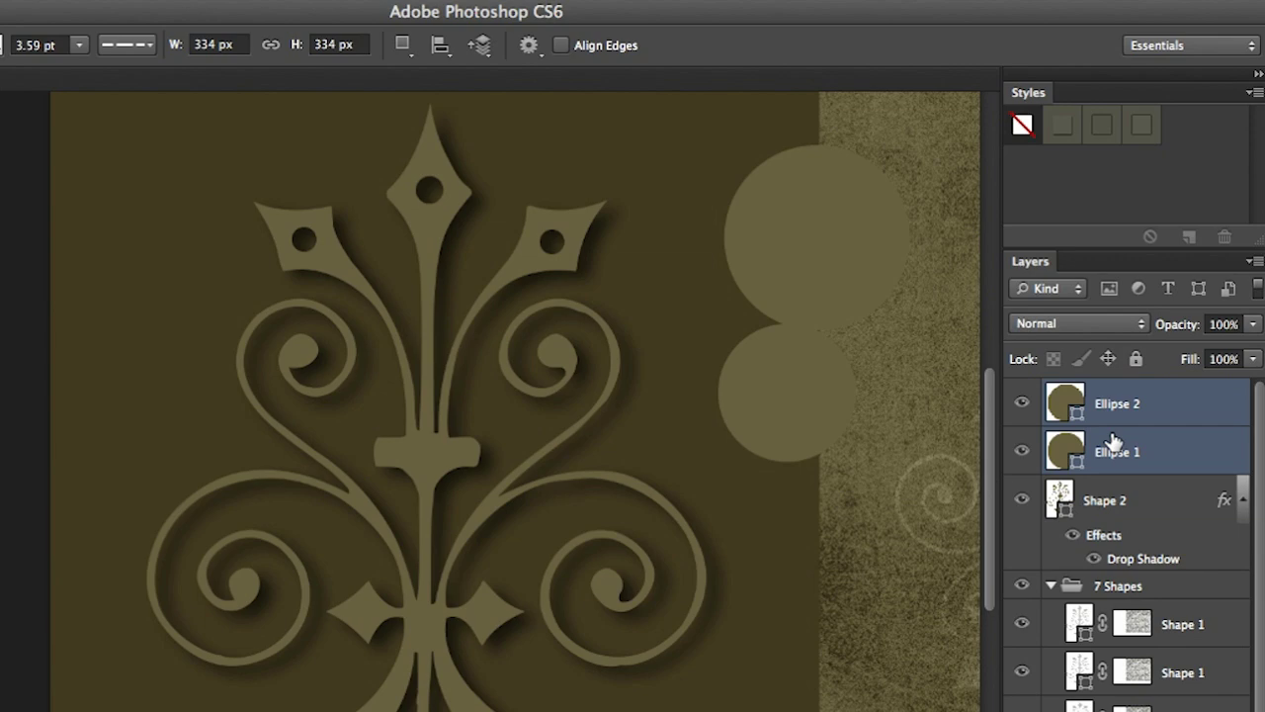
Step: Merge the two ellipse layers with Cmd+E and fill the merged shape with dark brown #544519
key("ctrl+e")
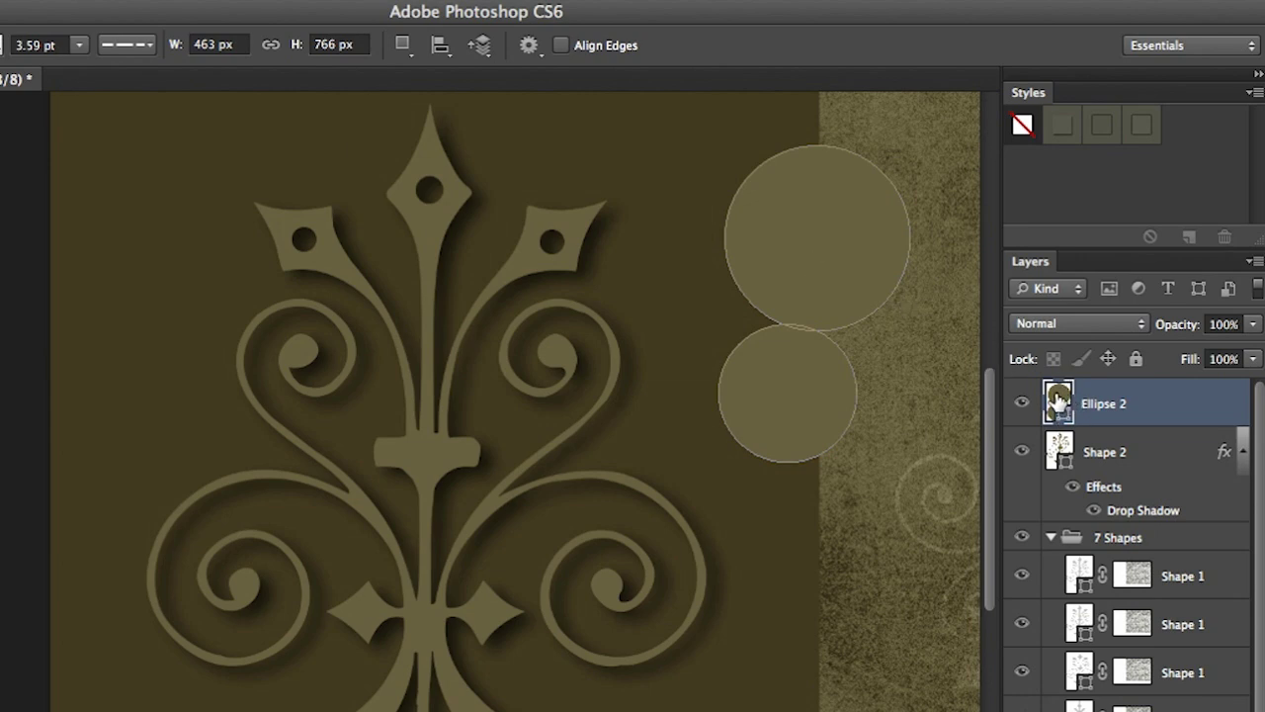
double_click(1059, 398)
left_click_drag(429, 392, 464, 403)
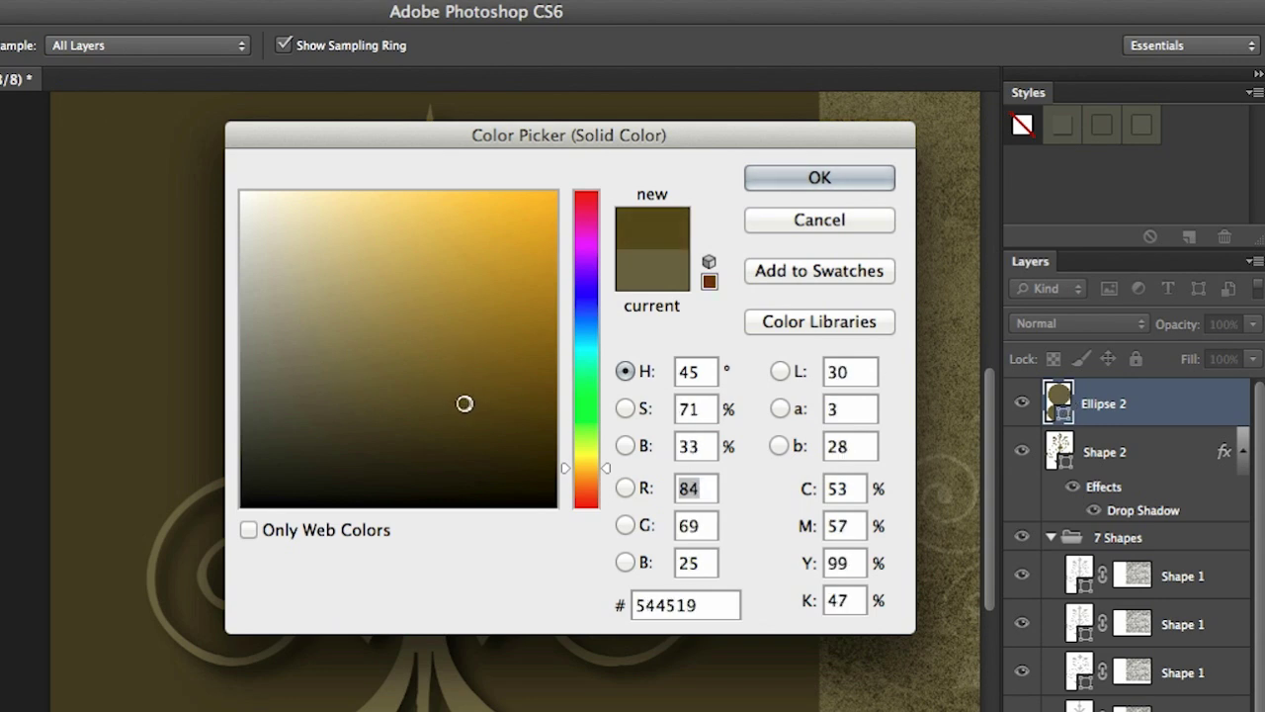
left_click(852, 180)
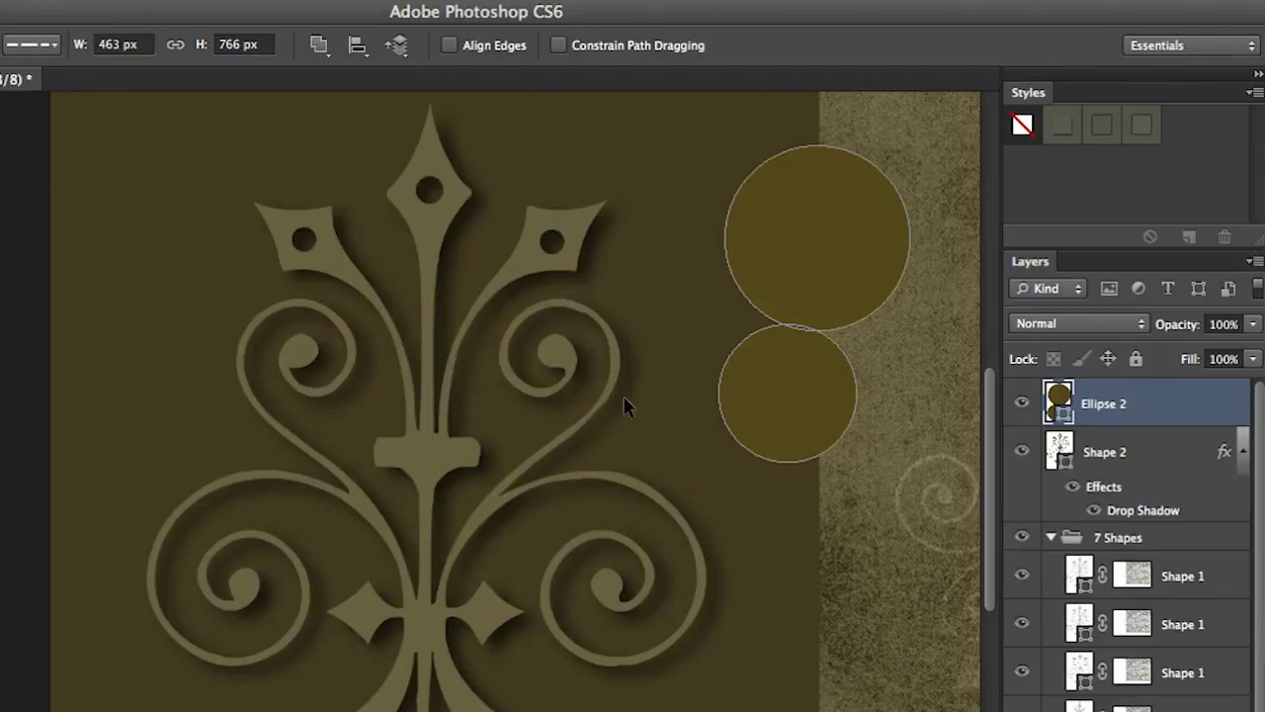
Step: Select the top circle's path and move it to its own layer with Shape Layer Via Cut
left_click(748, 190)
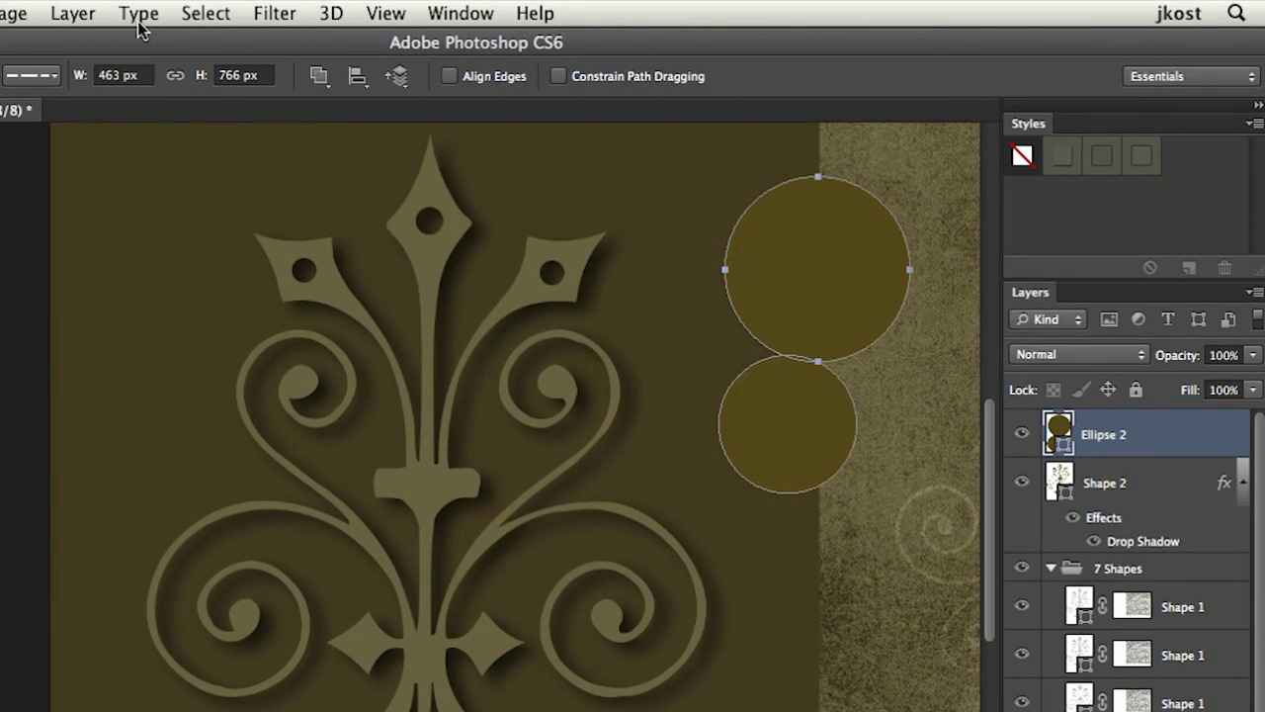
left_click(76, 18)
mouse_move(79, 46)
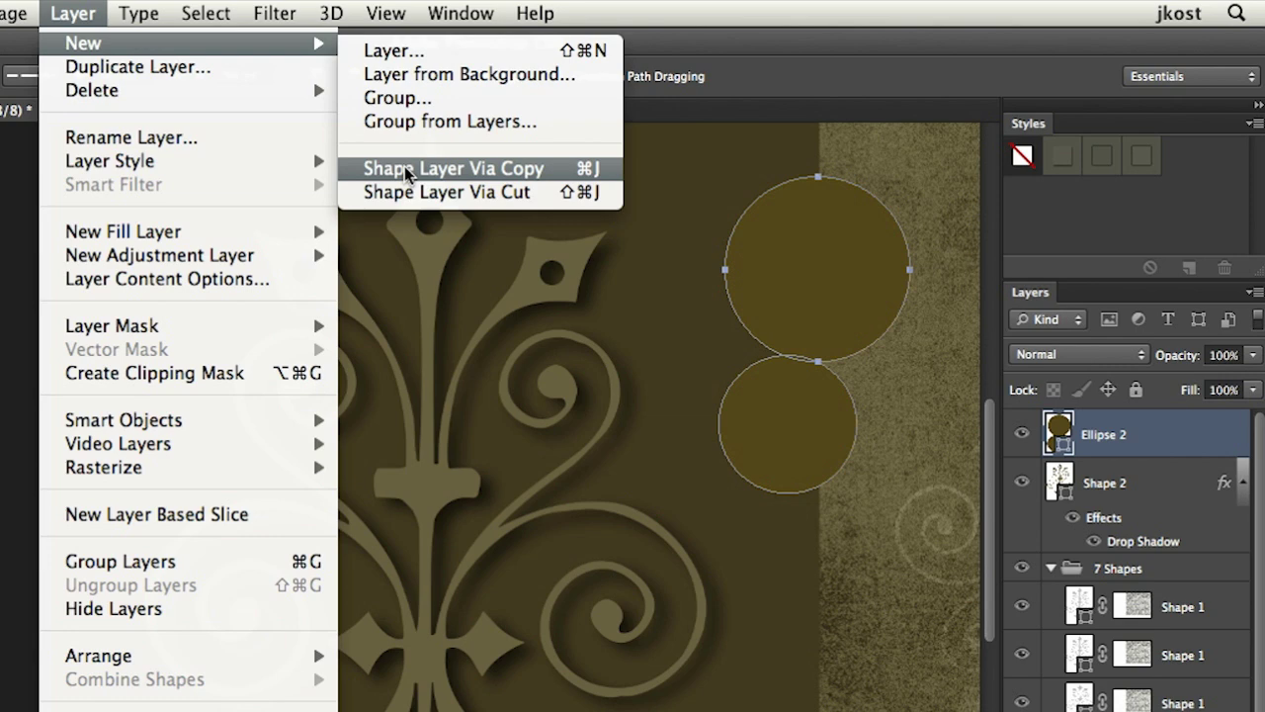
left_click(392, 191)
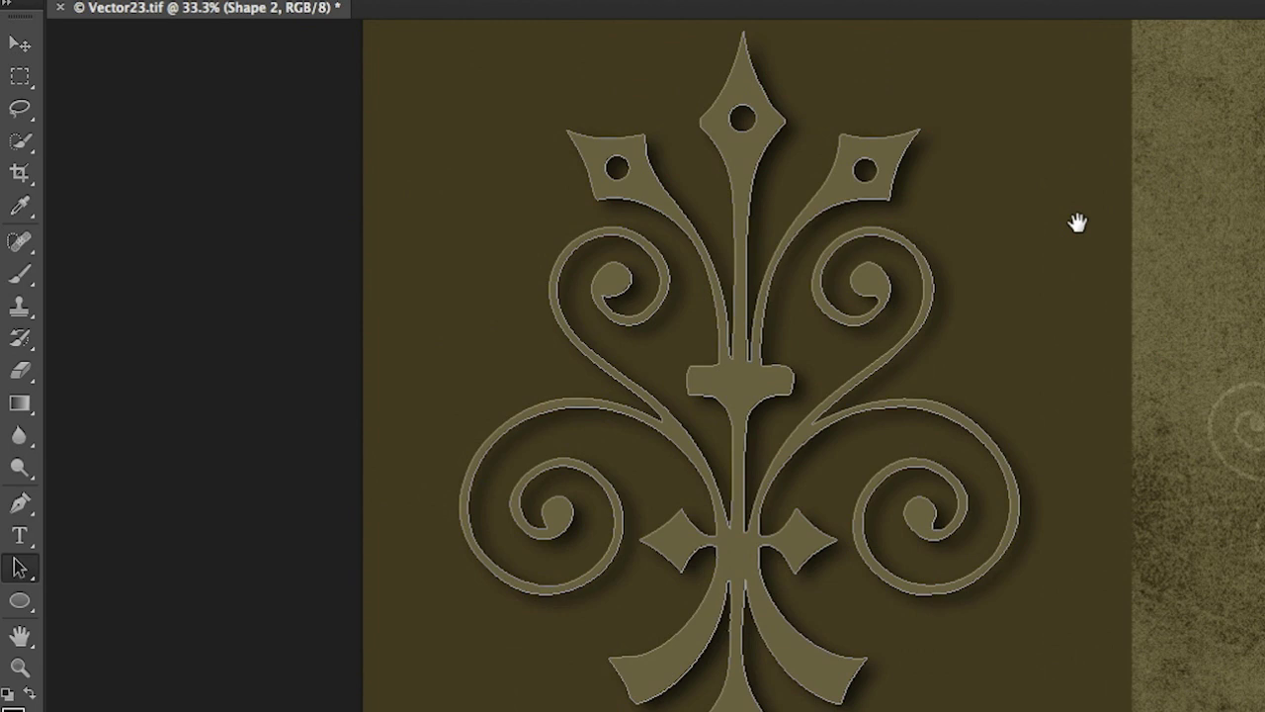
Step: Draw olive Rectangle 1 at the top of the olive panel, then bring up General preferences
left_click_drag(1074, 220, 723, 247)
right_click(19, 600)
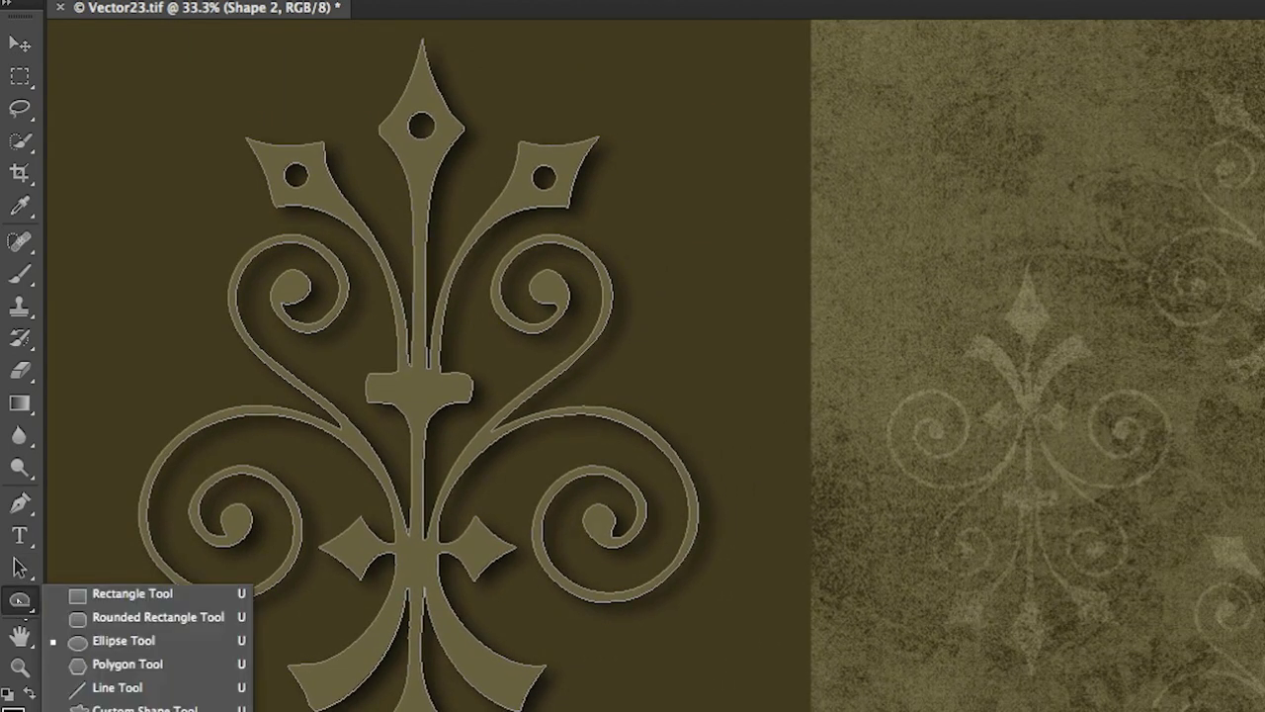
left_click(140, 592)
left_click_drag(731, 82, 986, 273)
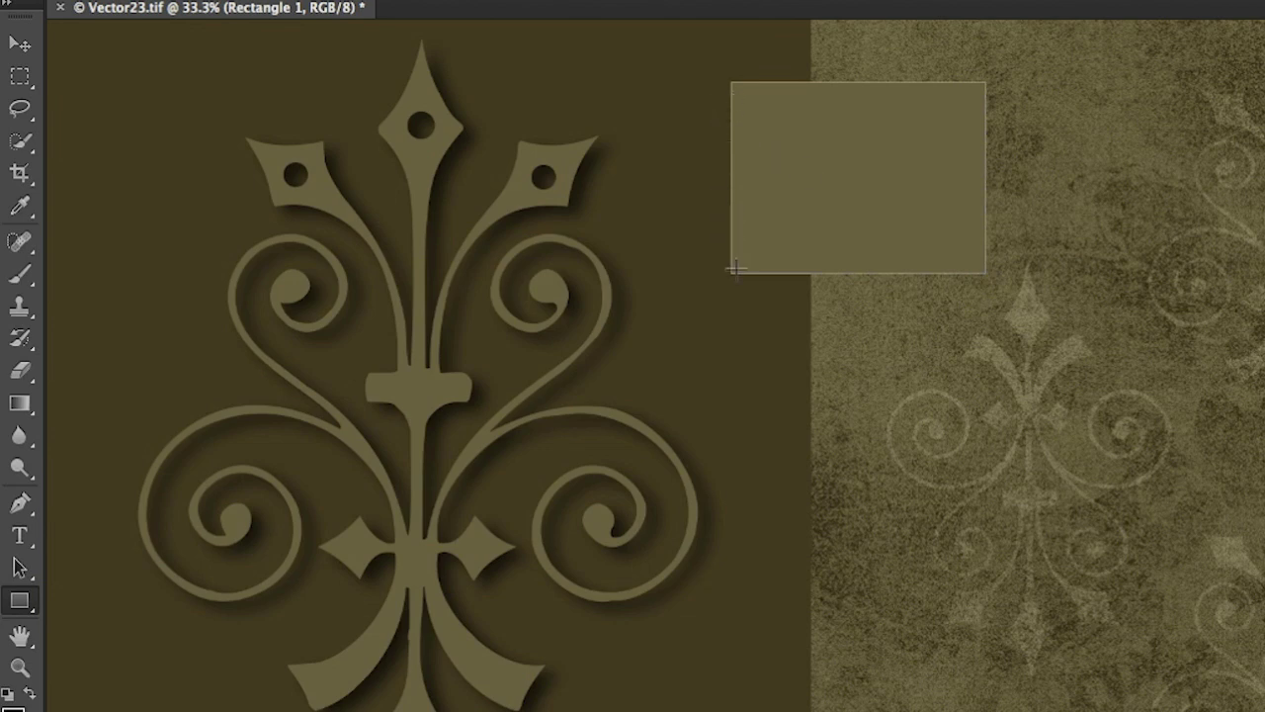
key("ctrl+k")
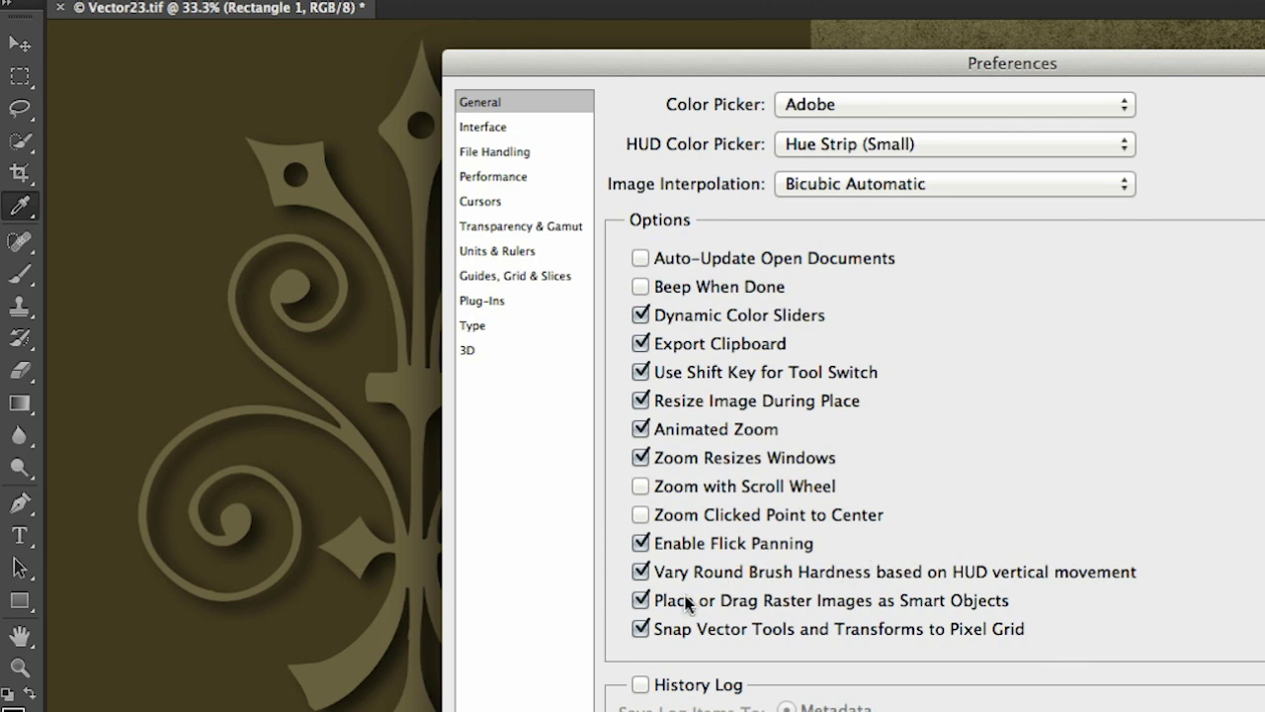
Step: Turn off Snap Vector Tools and Transforms to Pixel Grid, then draw a black rectangle near the top edge
left_click(641, 629)
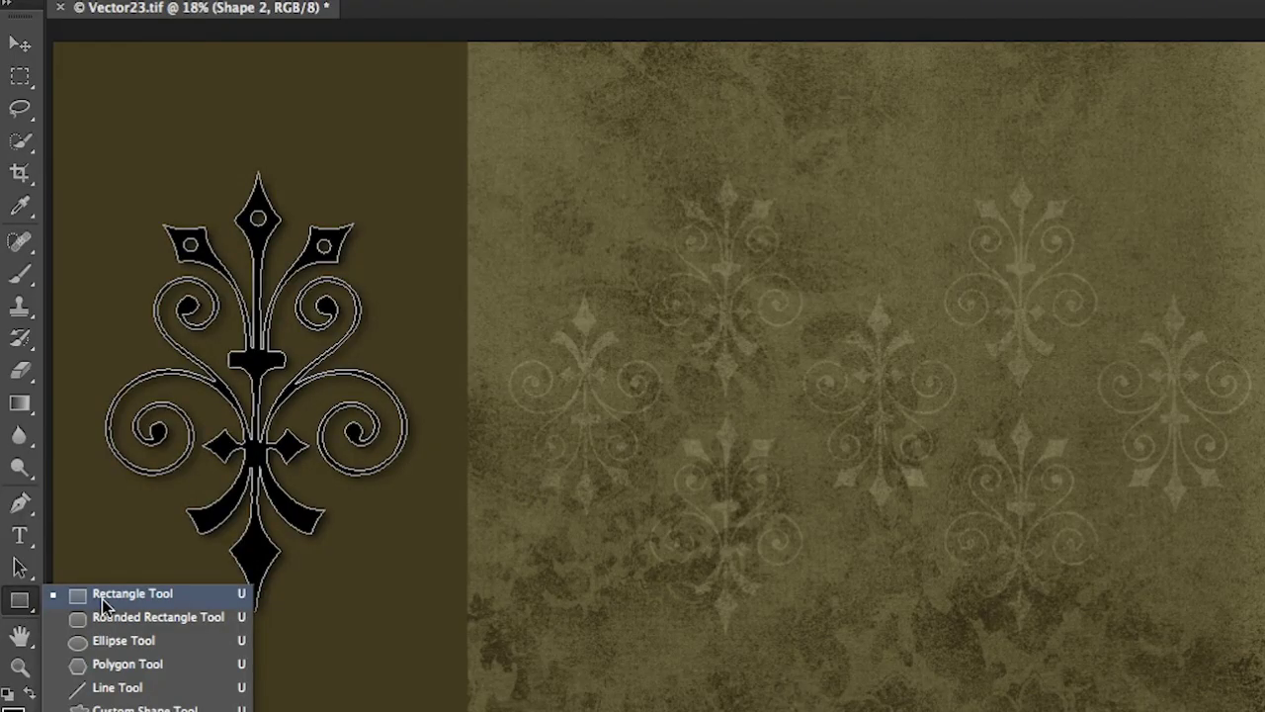
left_click(99, 599)
left_click_drag(427, 88, 608, 230)
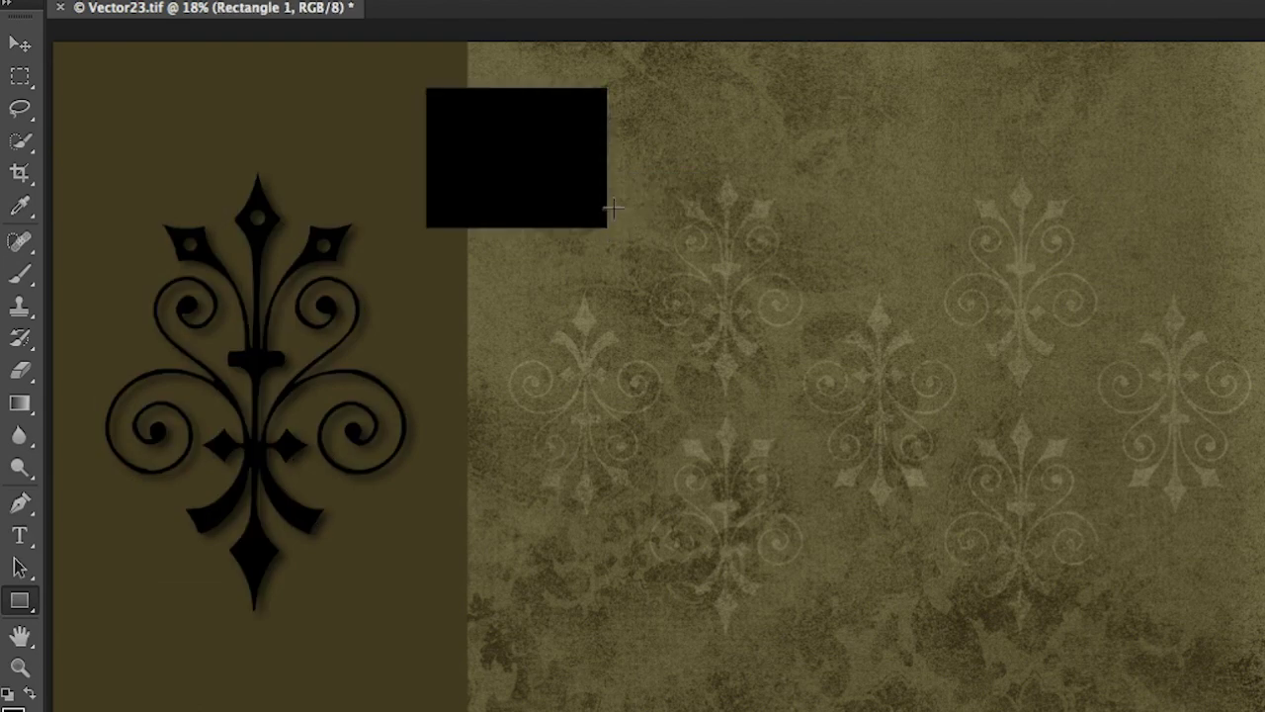
Step: Zoom in on the rectangle's corner and compare Align Edges on and off, leaving it on
key("ctrl+plus")
key("ctrl+plus")
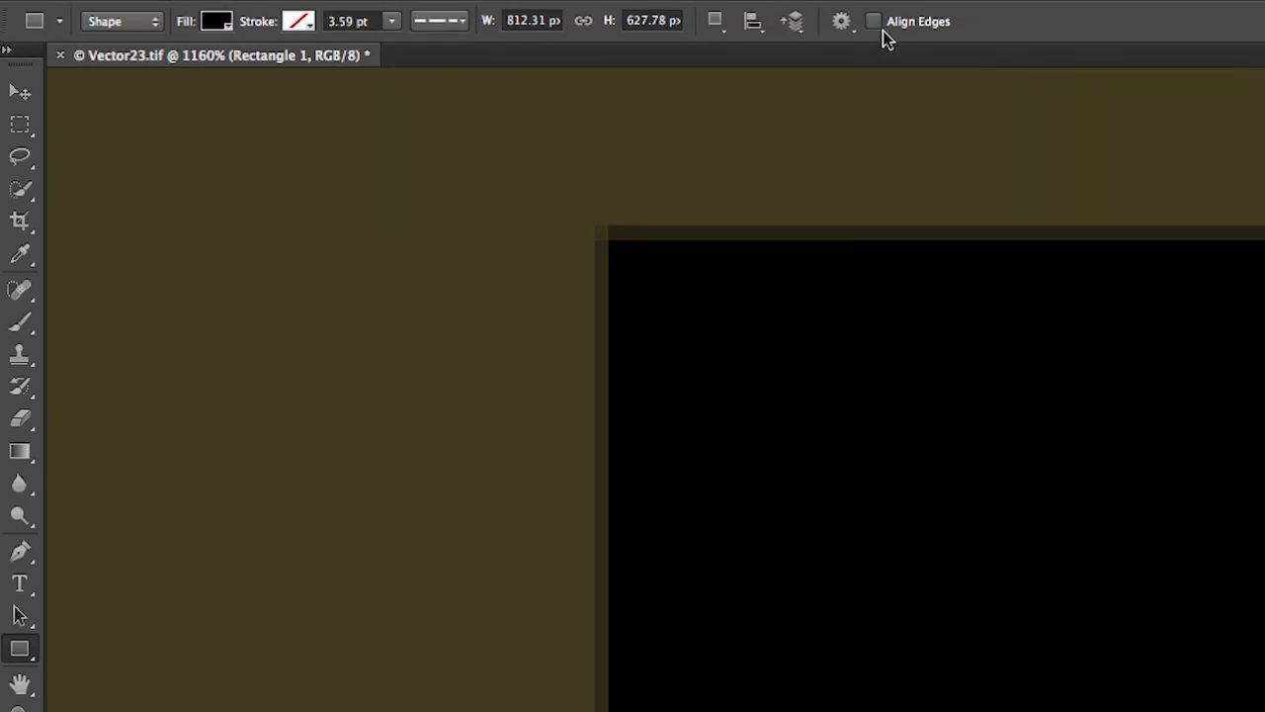
left_click(872, 22)
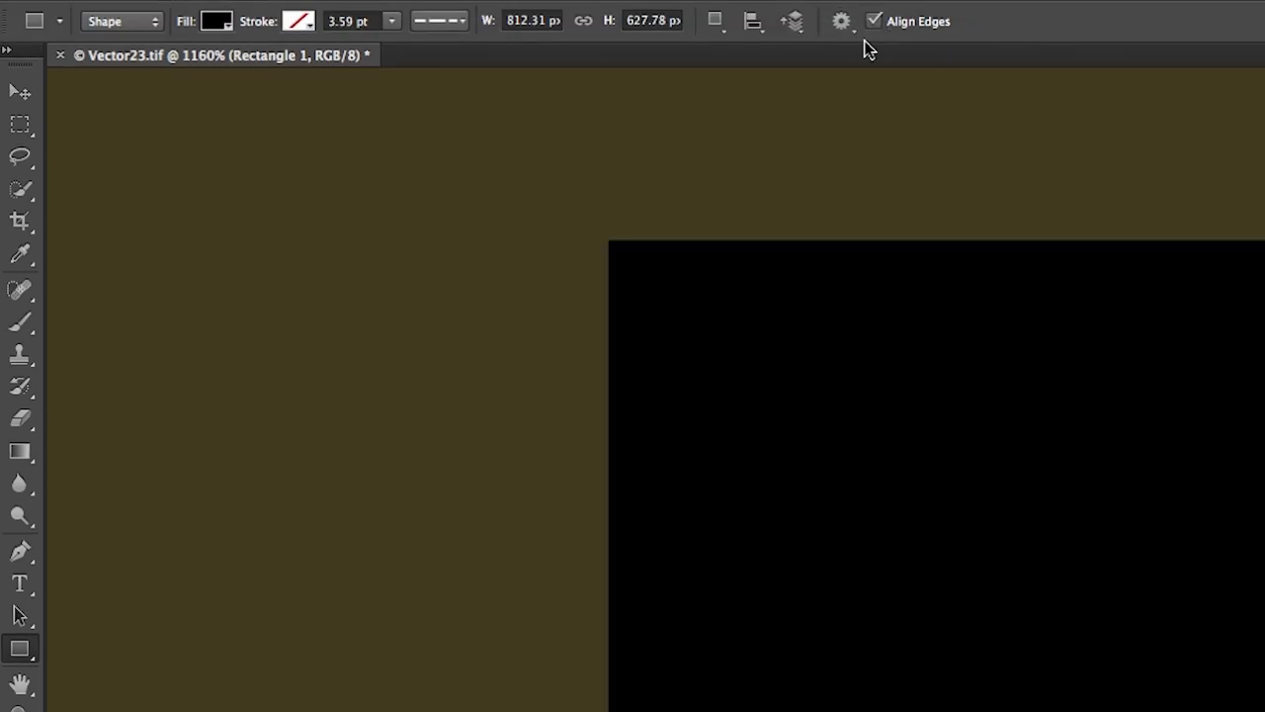
left_click(874, 22)
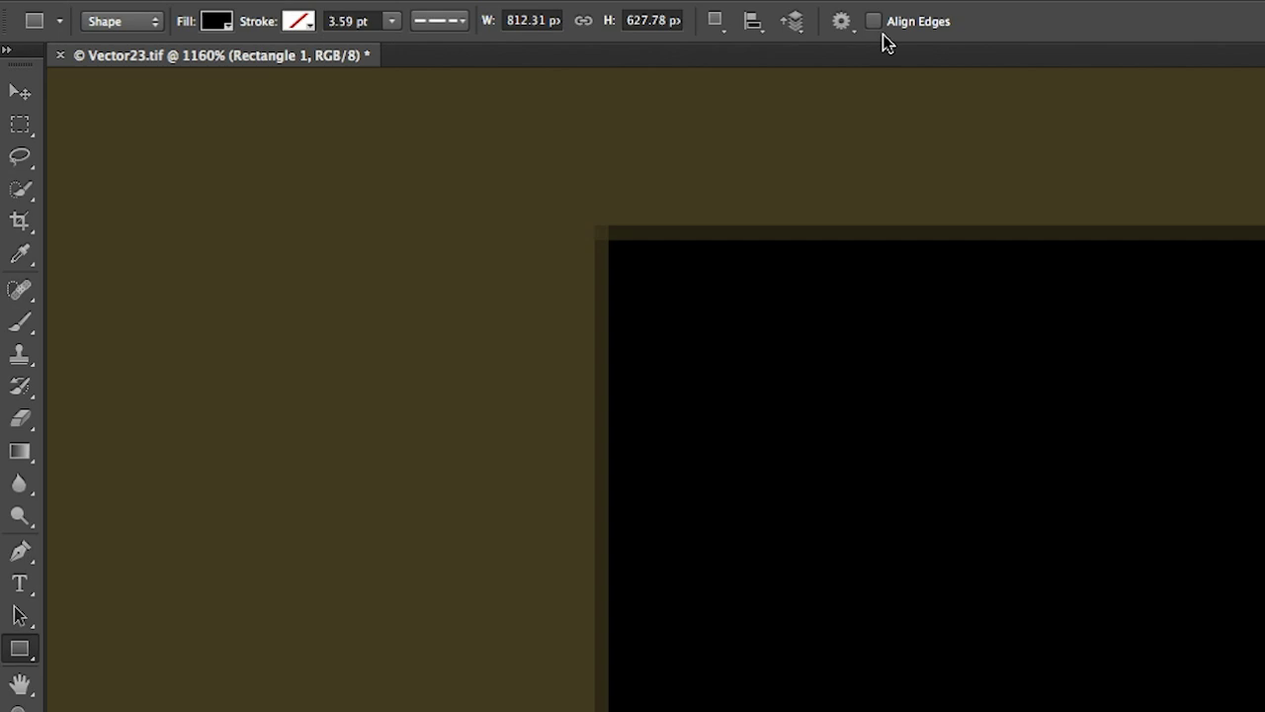
left_click(876, 23)
left_click(875, 21)
left_click(876, 24)
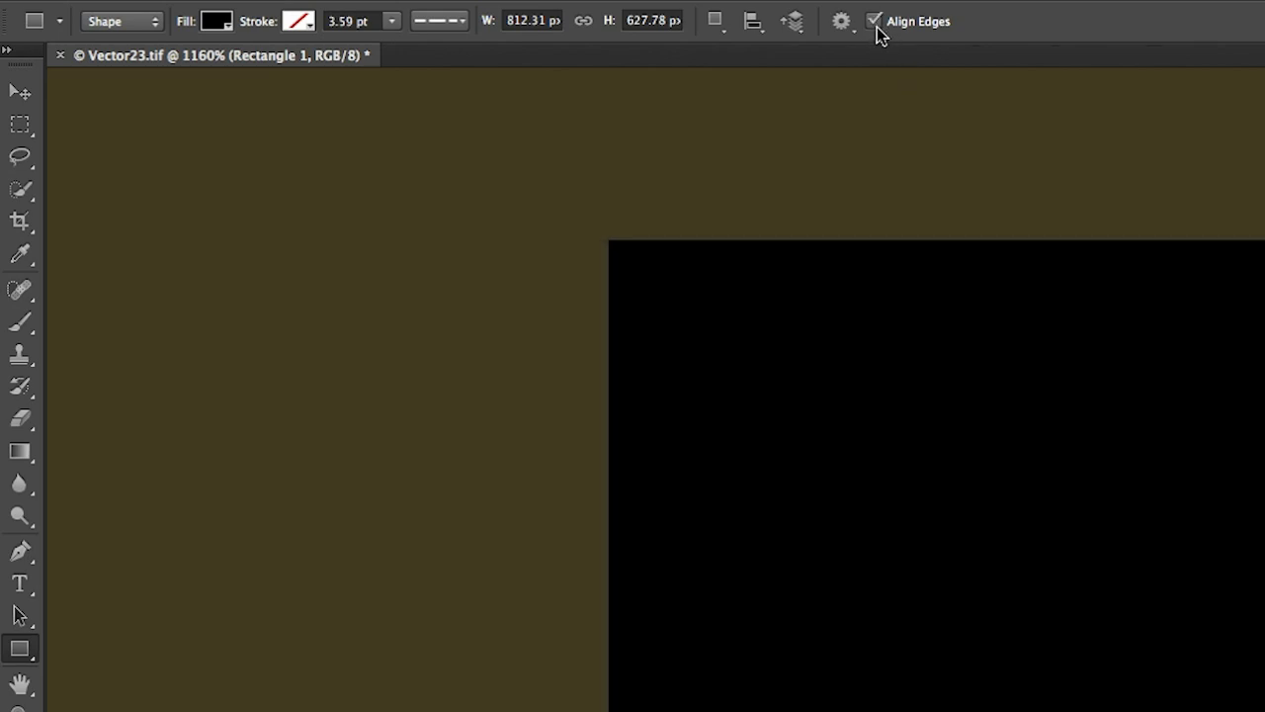